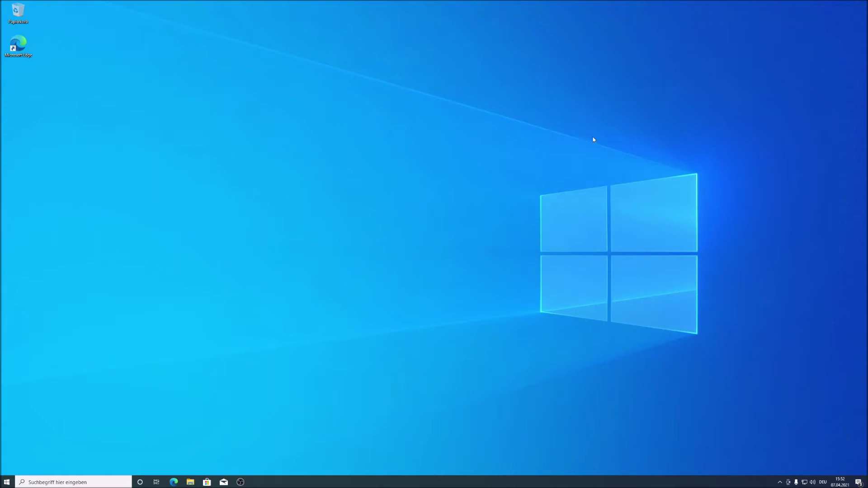
Bring up the desktop shortcut menu with Ansicht, Neu, Anzeigeeinstellungen and Anpassen
left_click_drag(604, 118, 452, 152)
left_click_drag(347, 134, 447, 158)
right_click(346, 138)
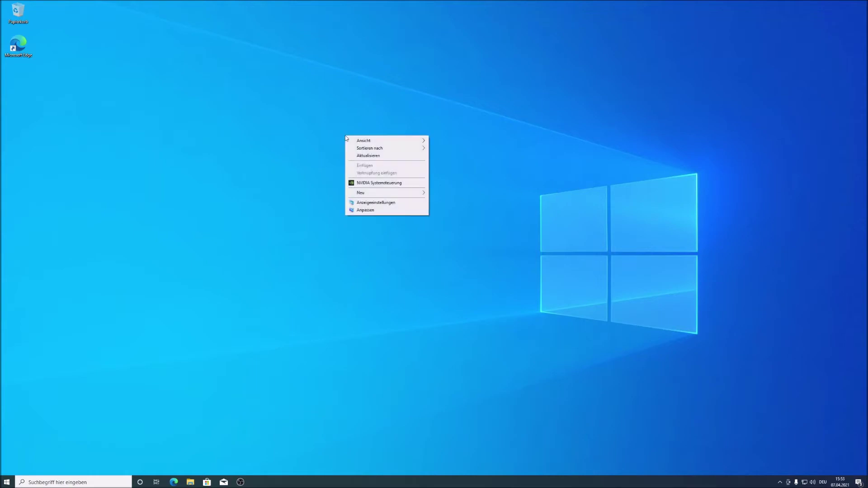
Launch NVIDIA Systemsteuerung from the desktop menu, accept its license, and place it on the right
right_click(490, 172)
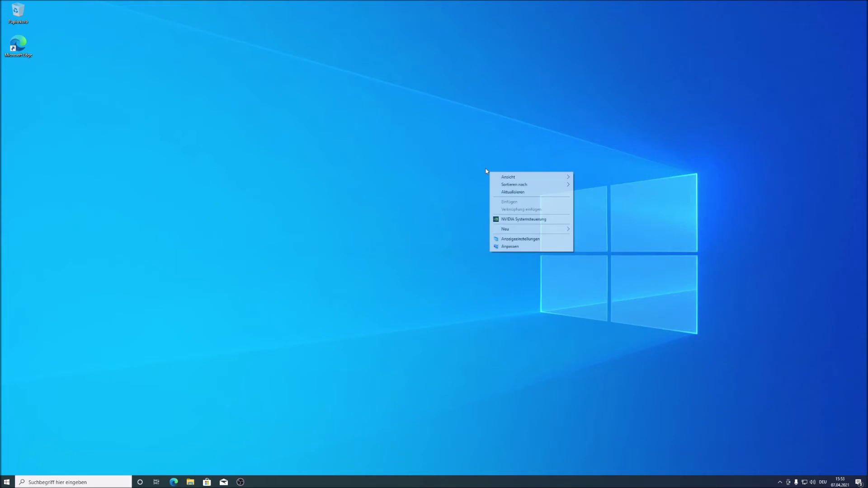
right_click(439, 185)
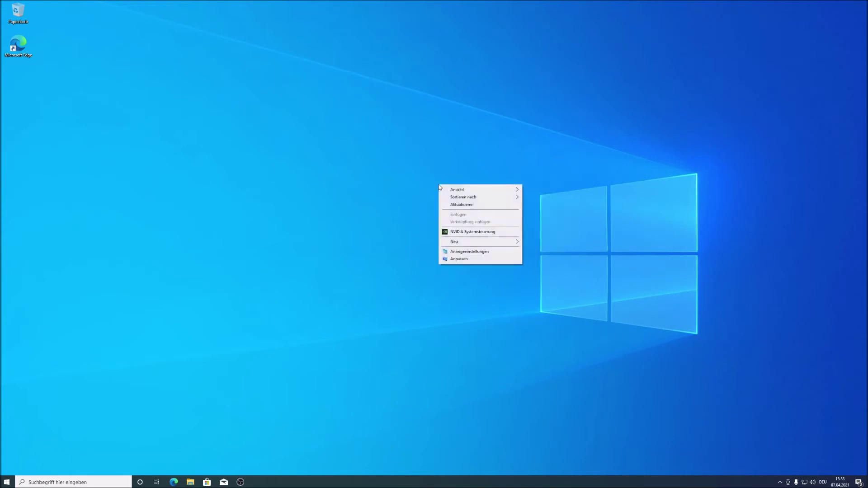
left_click(480, 234)
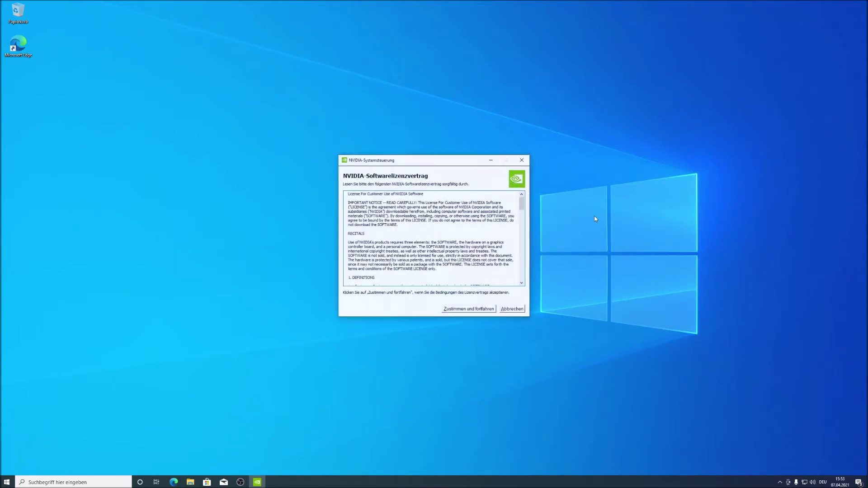
left_click(471, 311)
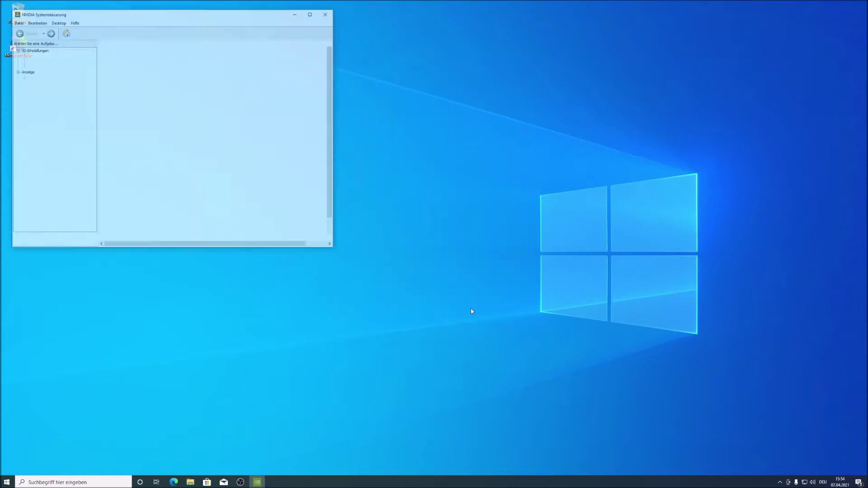
left_click_drag(168, 13, 457, 100)
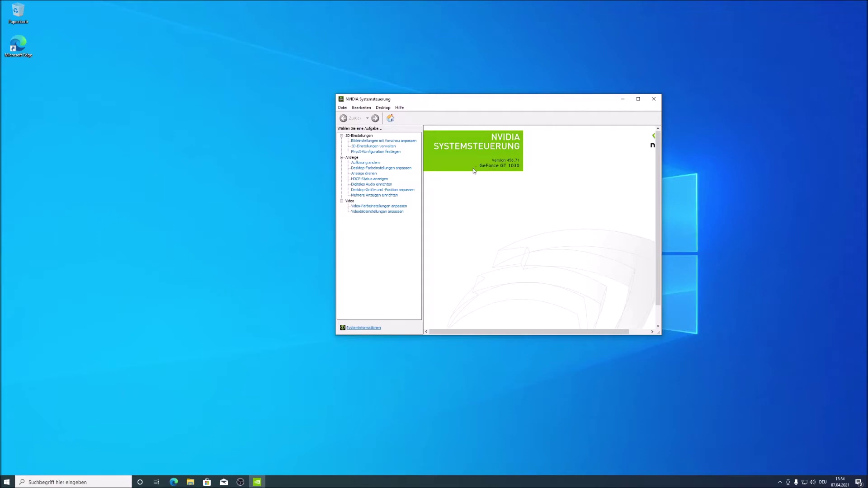
left_click_drag(507, 102, 694, 113)
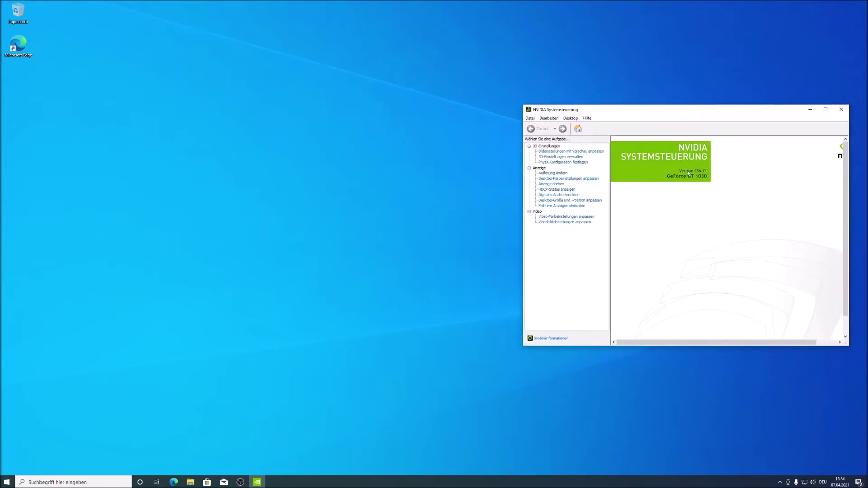
Launch Microsoft Edge, make its window taller and shift it slightly right and down
left_click(173, 482)
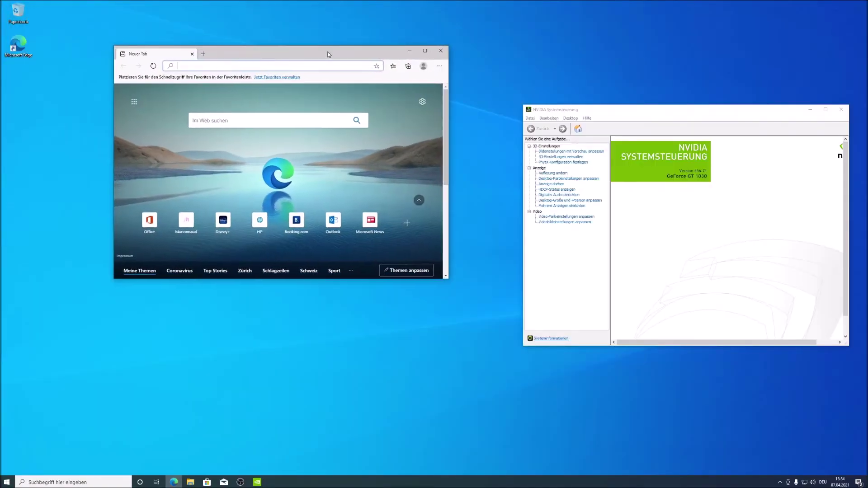
left_click_drag(357, 277, 357, 394)
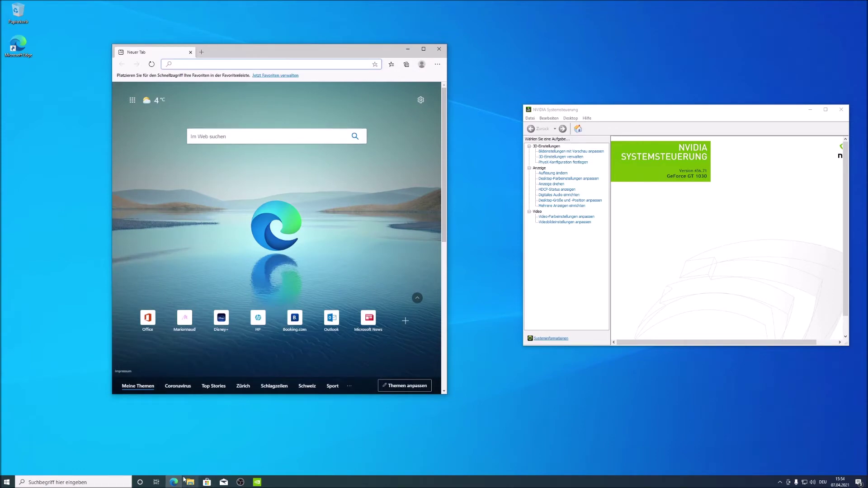
mouse_move(175, 482)
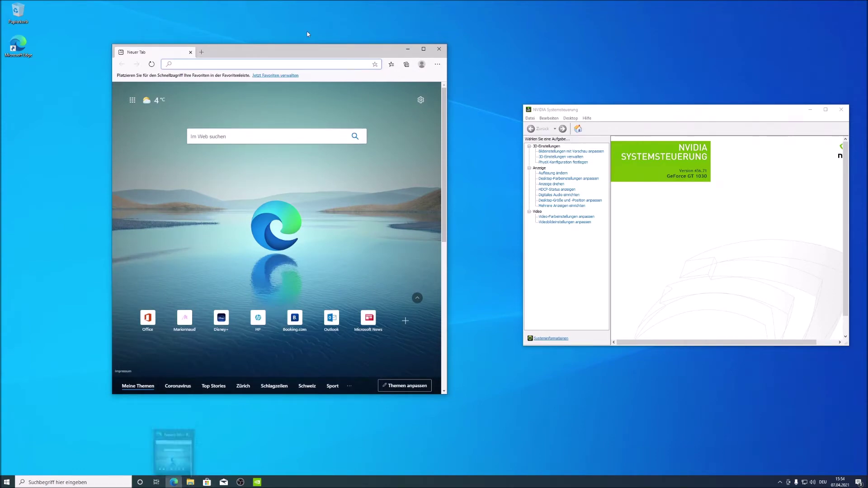
left_click_drag(311, 54, 350, 74)
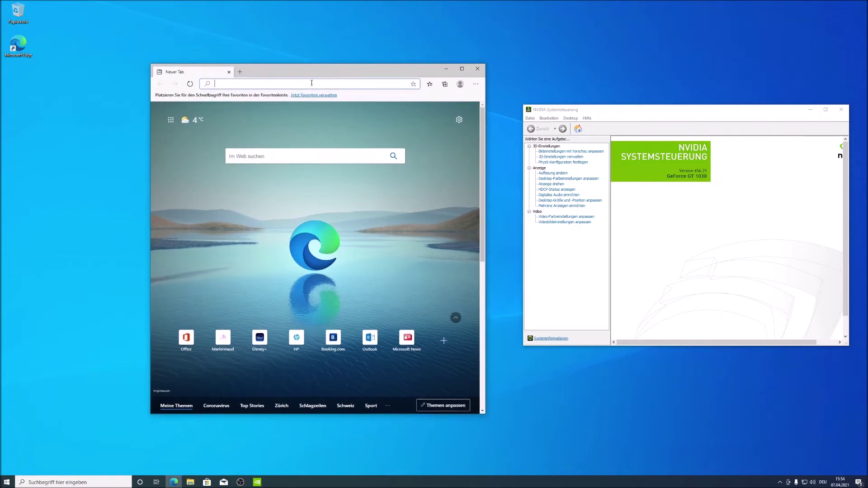
Search Bing for 'nvidia driver download' and open the Download Drivers | NVIDIA result
type("nvidia ")
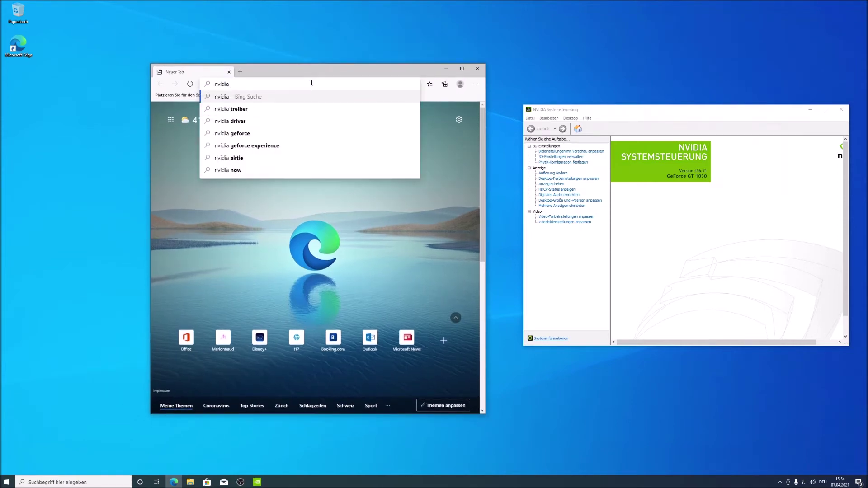
type("driver download")
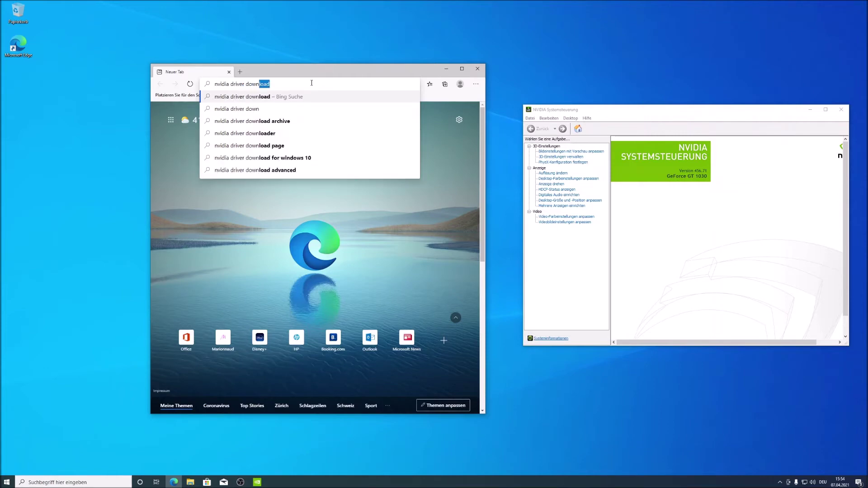
key("Return")
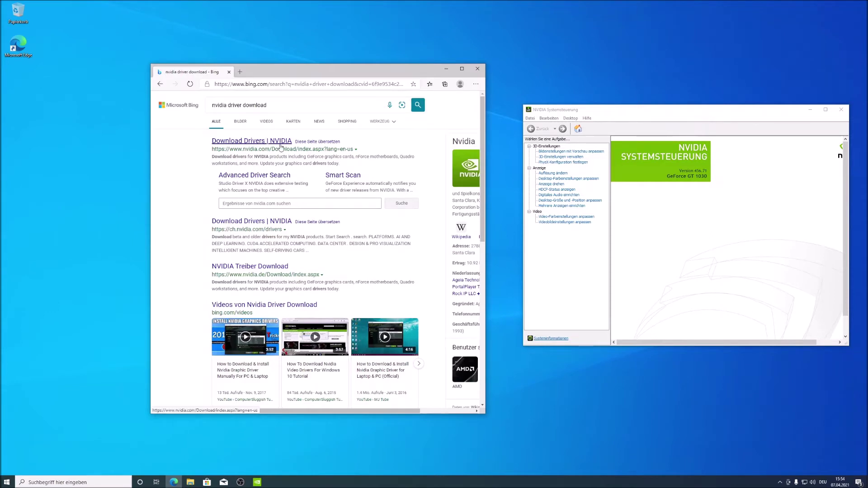
left_click(270, 144)
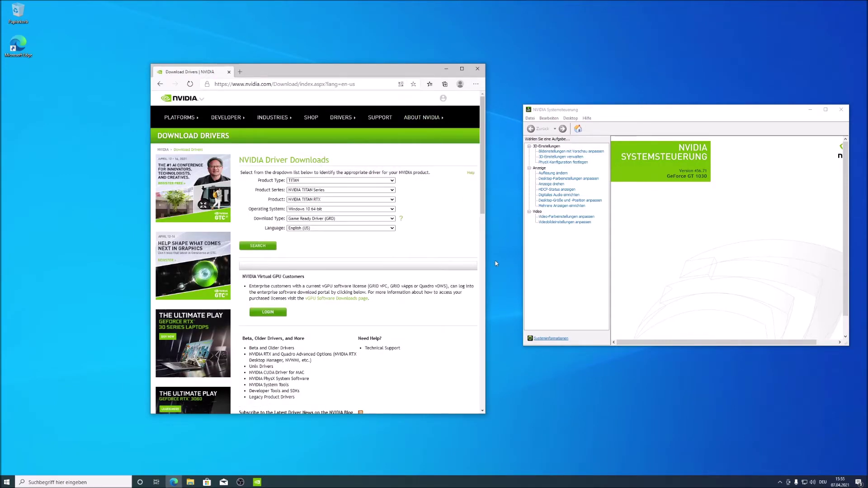
Open the NVIDIA Driver Downloads page and set Product Type to GeForce
left_click(161, 84)
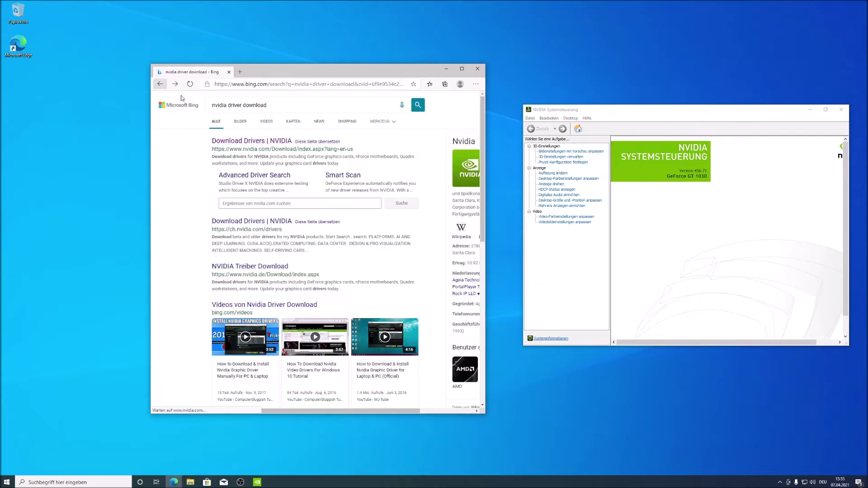
left_click(268, 141)
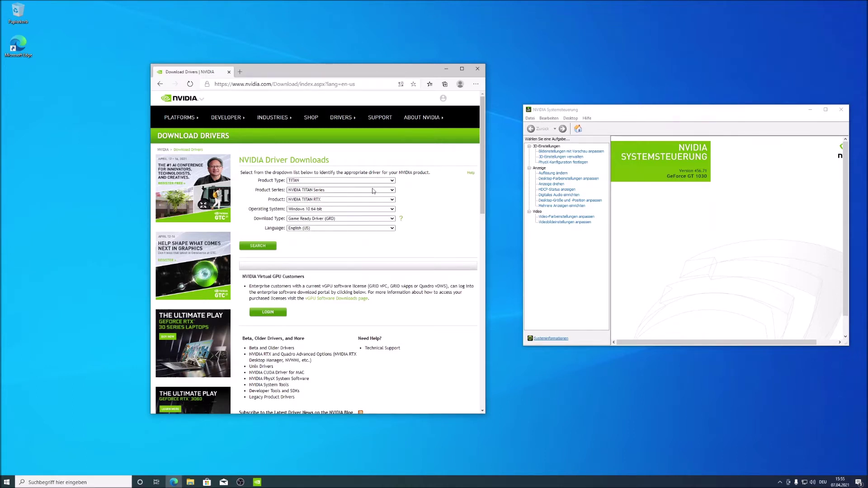
left_click(309, 183)
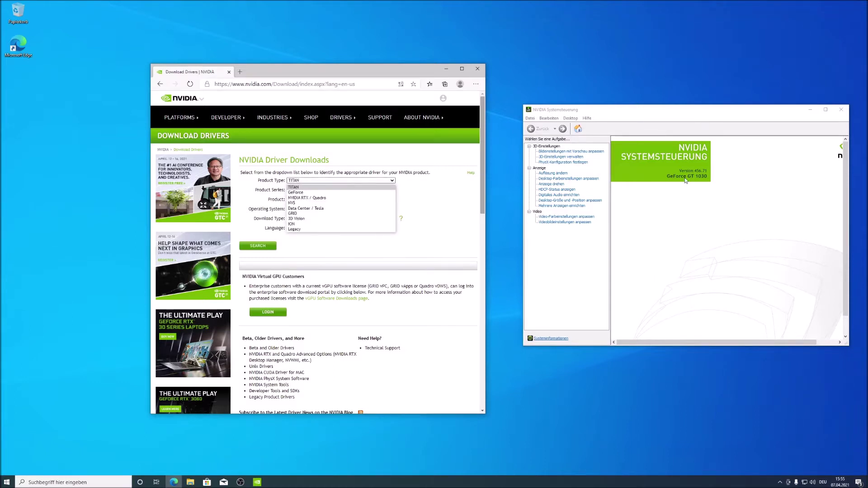
left_click(298, 193)
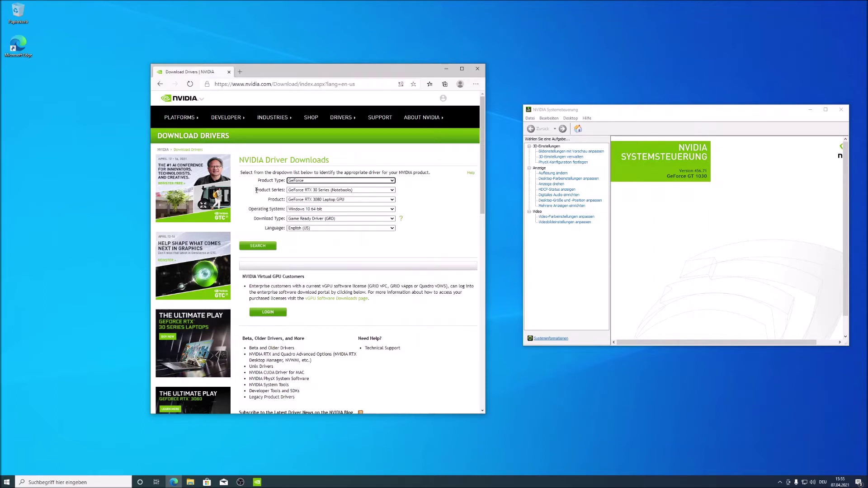
left_click_drag(256, 190, 284, 190)
left_click(284, 190)
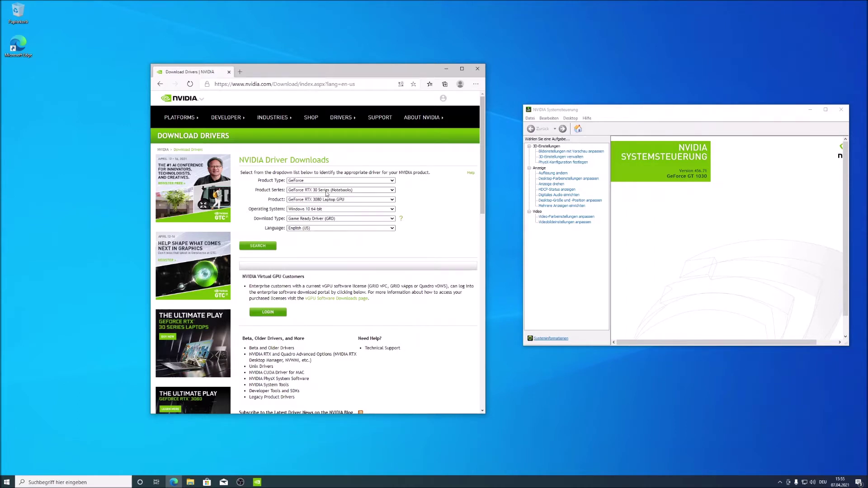
Check the GPU model in the control panel, then choose GeForce 10 Series and GeForce GT 1030
left_click(702, 176)
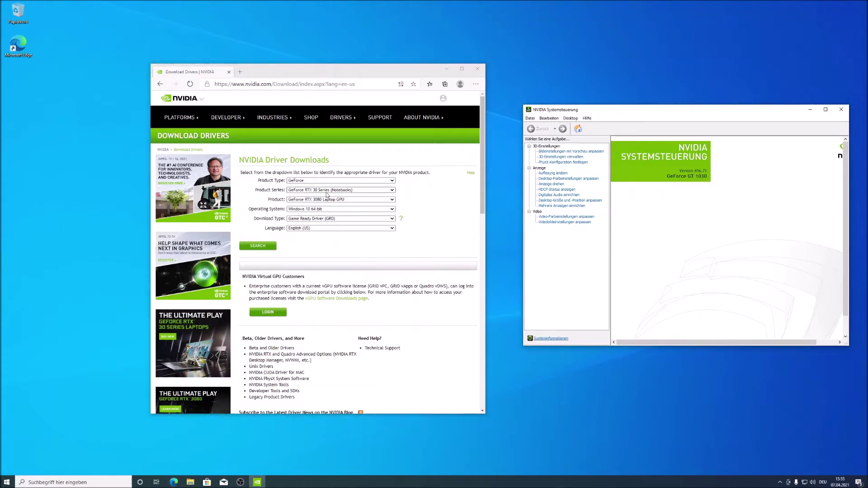
left_click(328, 191)
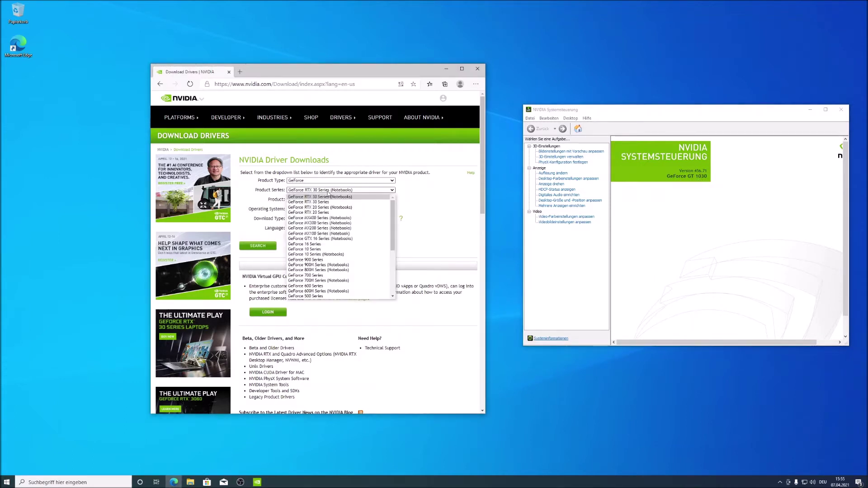
left_click(317, 250)
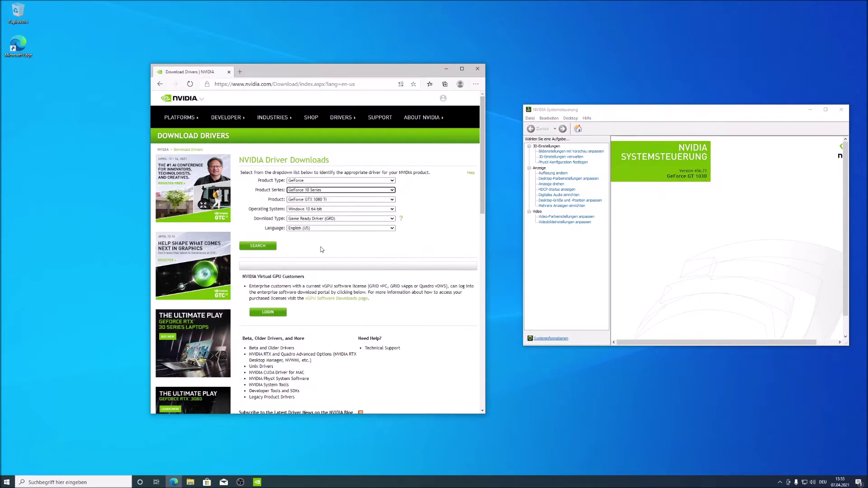
left_click(316, 203)
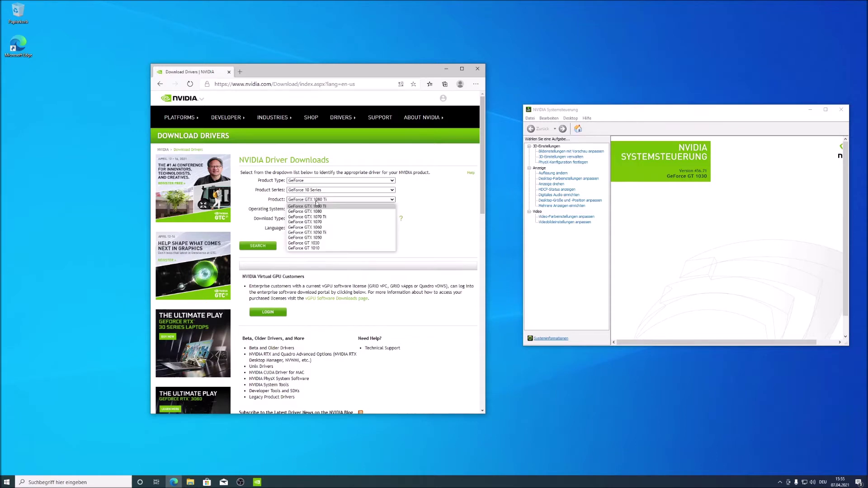
left_click(322, 244)
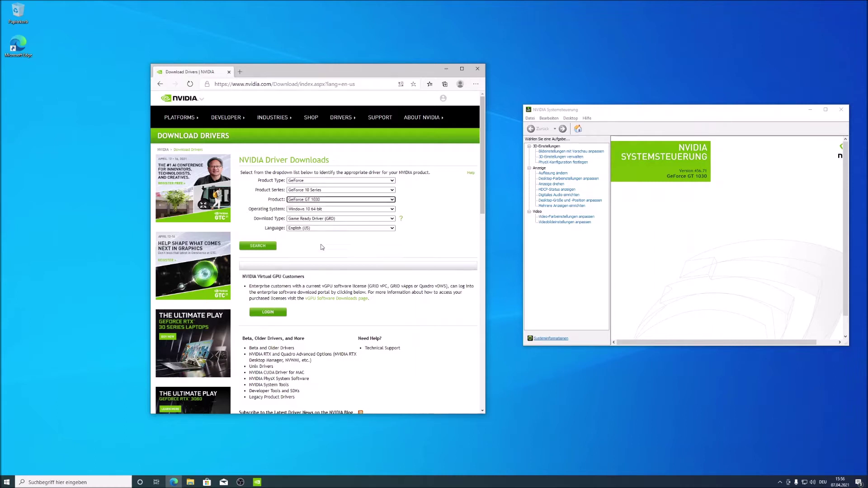
Keep Windows 10 64-bit and English (US), then search for the matching driver
left_click(329, 209)
left_click(330, 212)
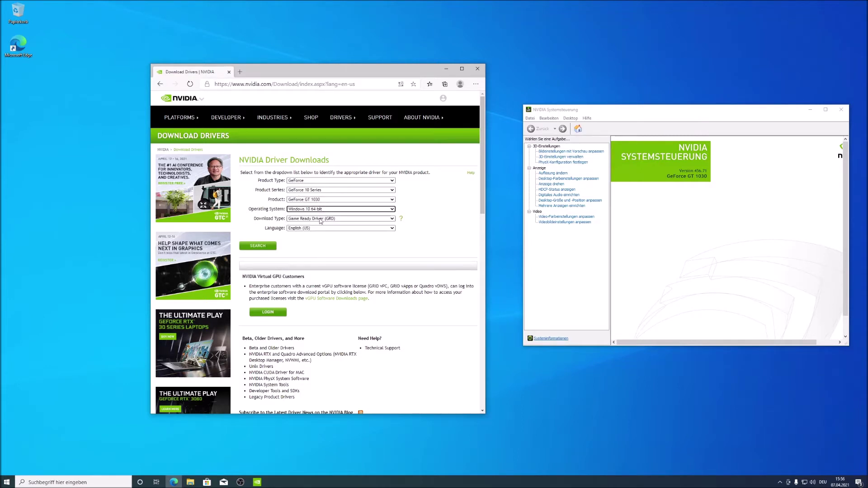
left_click(57, 482)
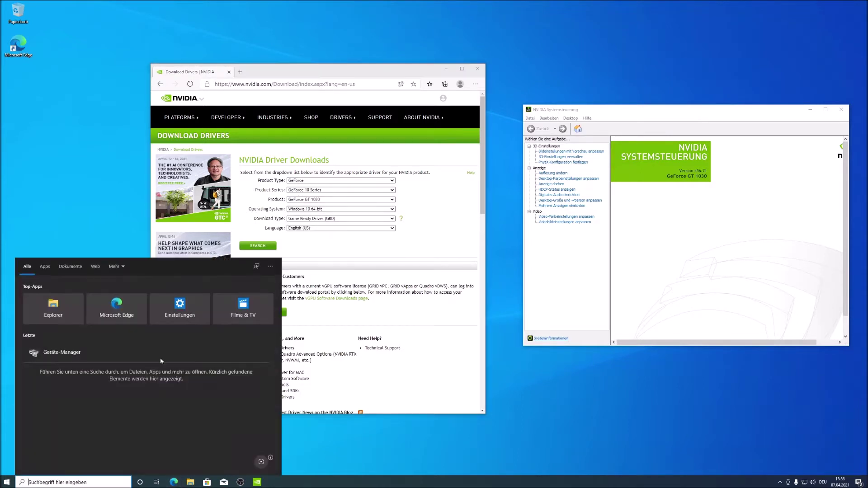
left_click(352, 239)
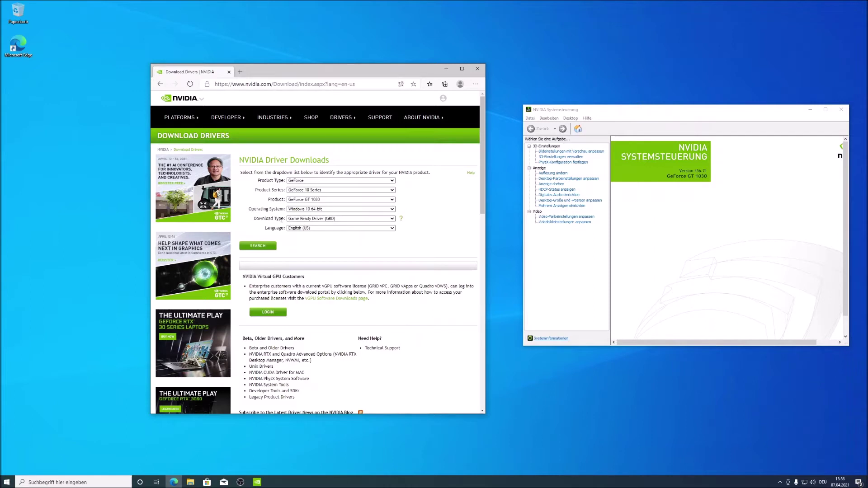
left_click(309, 229)
left_click(312, 234)
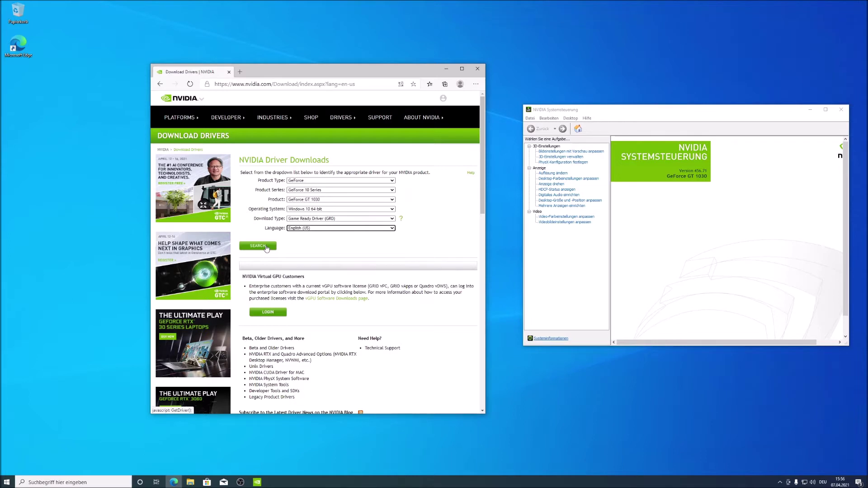
left_click(267, 247)
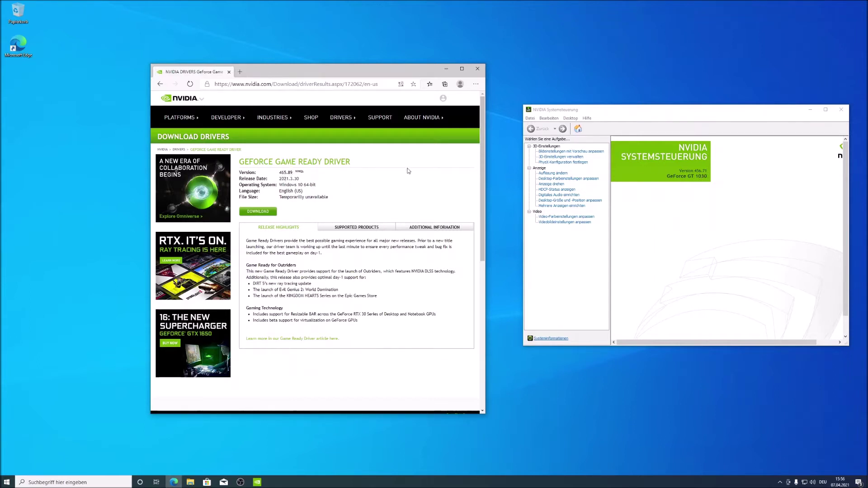
Open the Game Ready Driver 465.89 download page and start downloading its installer
scroll(420, 210, "down", 1)
scroll(413, 199, "up", 1)
left_click(260, 213)
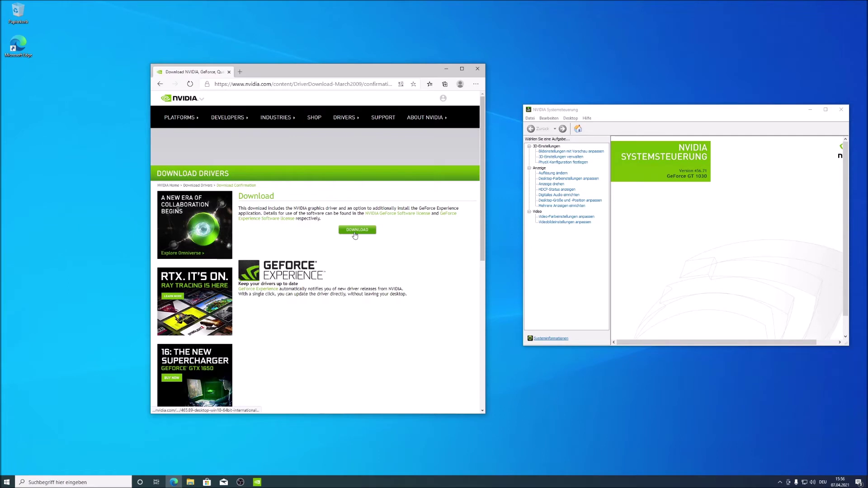
left_click(355, 233)
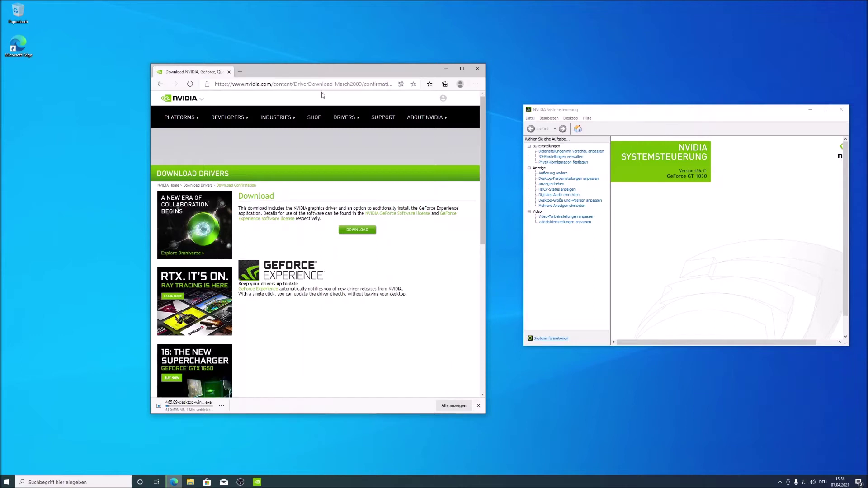
In a new tab, search Bing for 'ninite download' and open the Ninite homepage
mouse_move(244, 72)
left_mouse_down()
mouse_move(264, 70)
mouse_move(253, 73)
left_mouse_up()
left_click(248, 74)
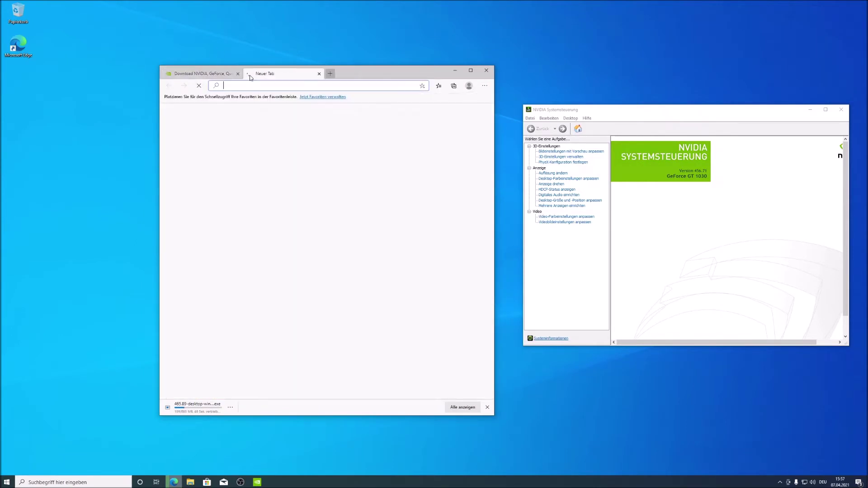
type("nini")
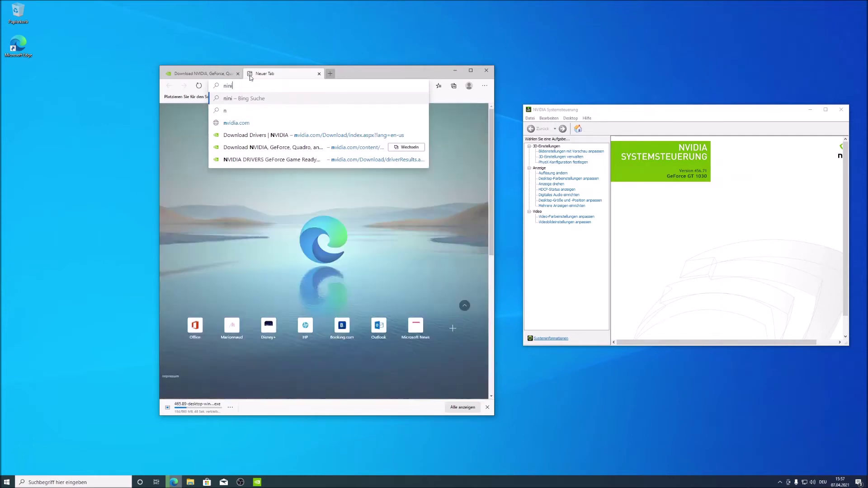
type("te download")
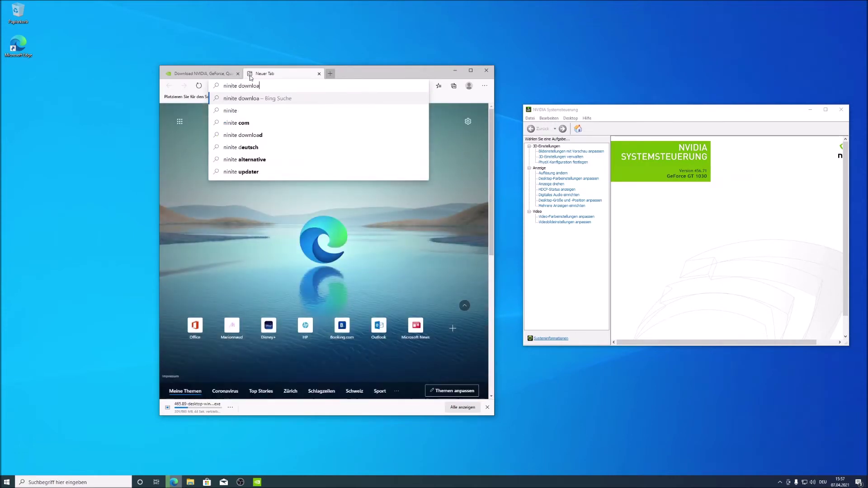
key("Return")
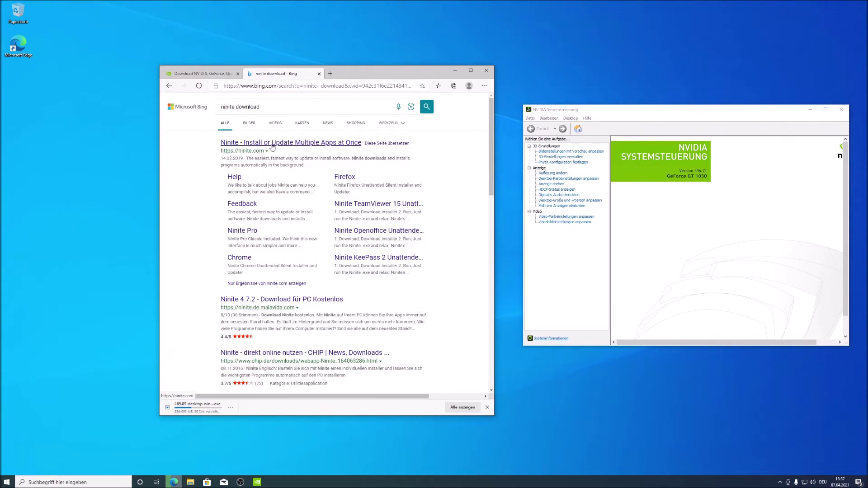
left_click(273, 147)
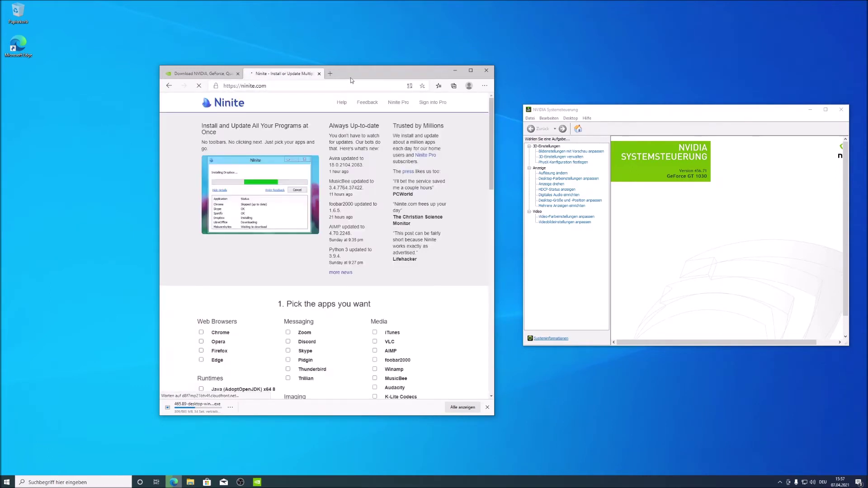
Tick Firefox and VLC in Ninite's list of apps
left_click_drag(351, 80, 316, 62)
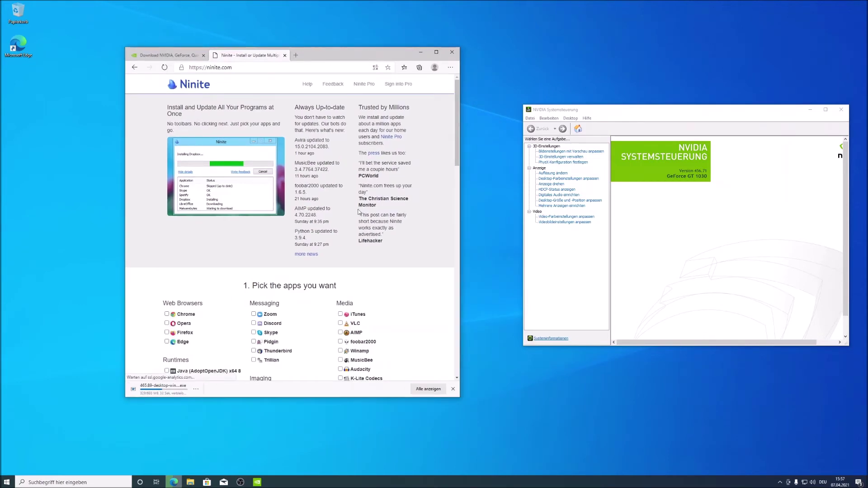
scroll(360, 213, "down", 3)
scroll(362, 213, "up", 3)
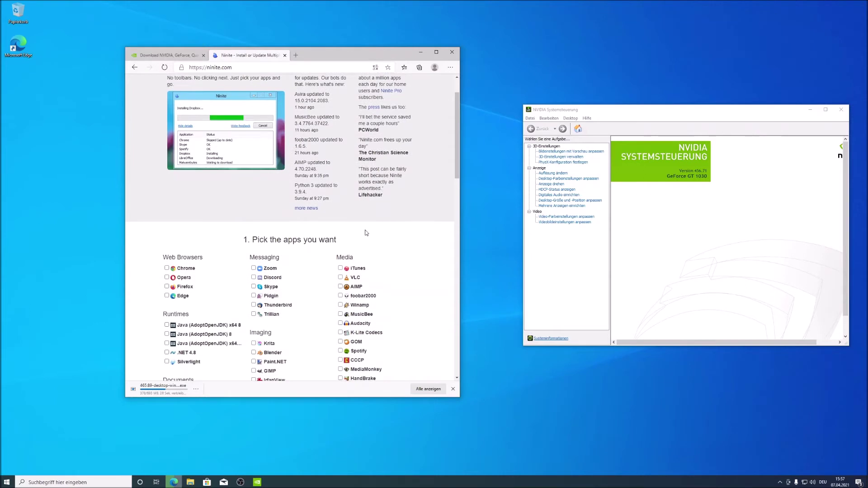
scroll(378, 265, "down", 3)
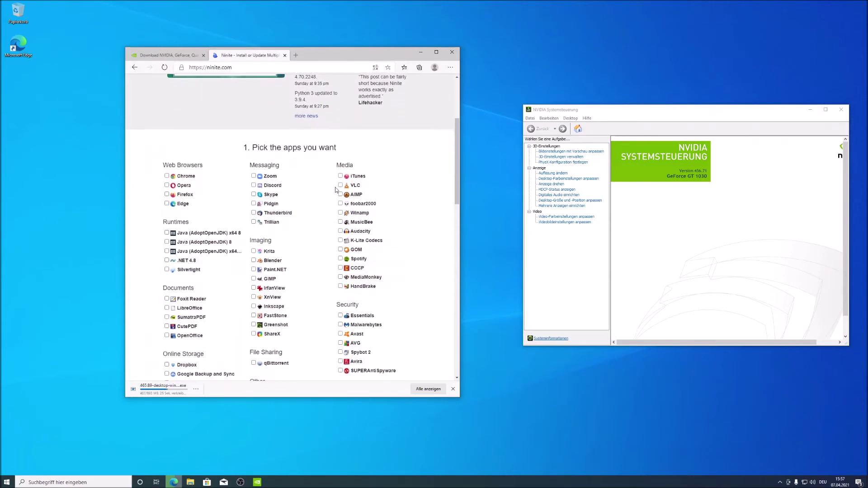
left_click(166, 195)
scroll(245, 289, "down", 2)
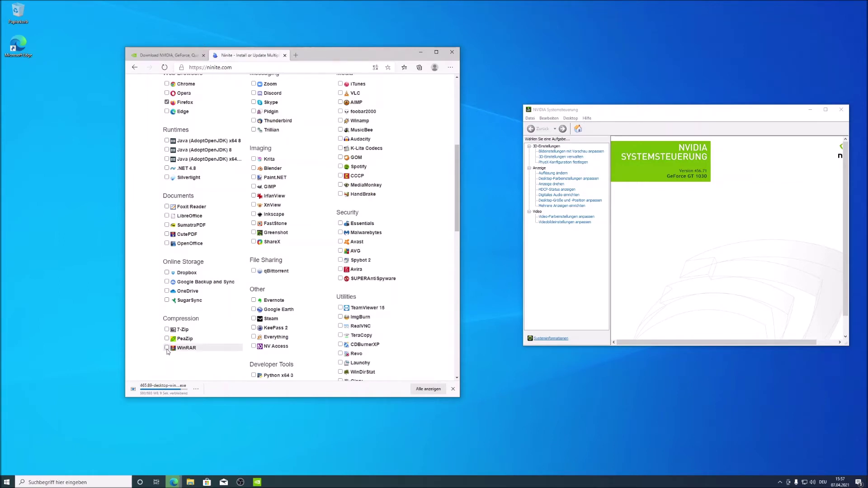
scroll(288, 166, "up", 2)
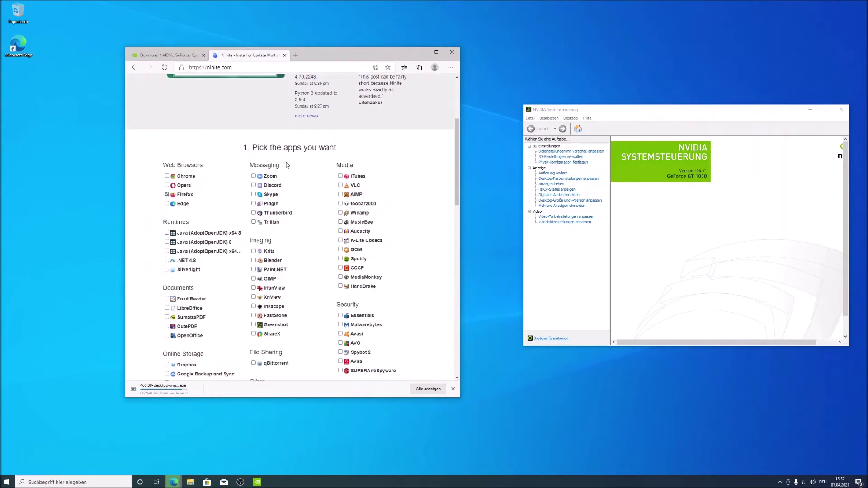
scroll(286, 162, "down", 1)
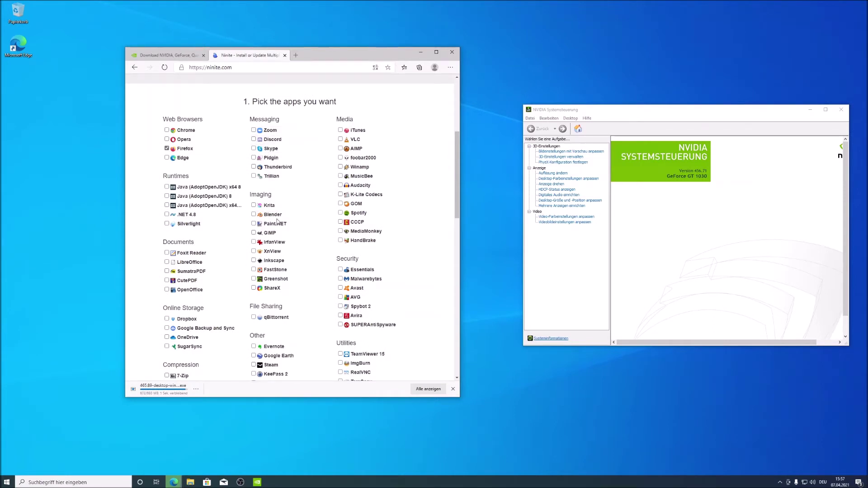
scroll(277, 220, "down", 1)
scroll(275, 216, "up", 1)
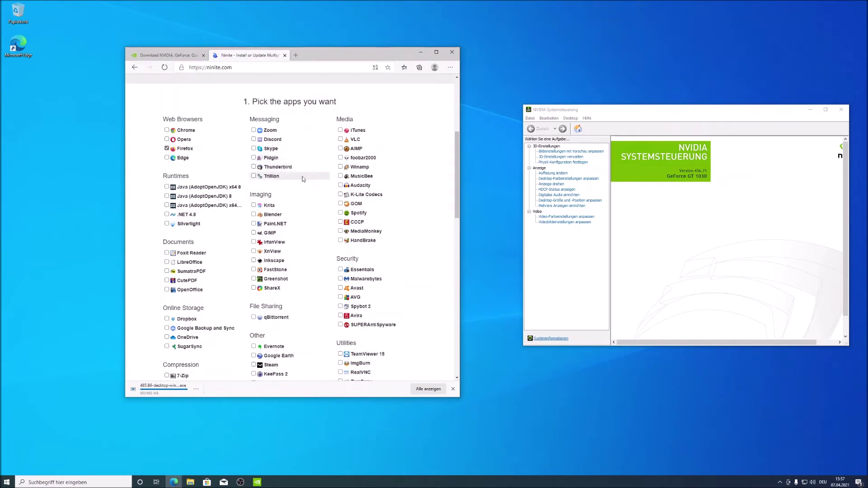
scroll(300, 241, "down", 1)
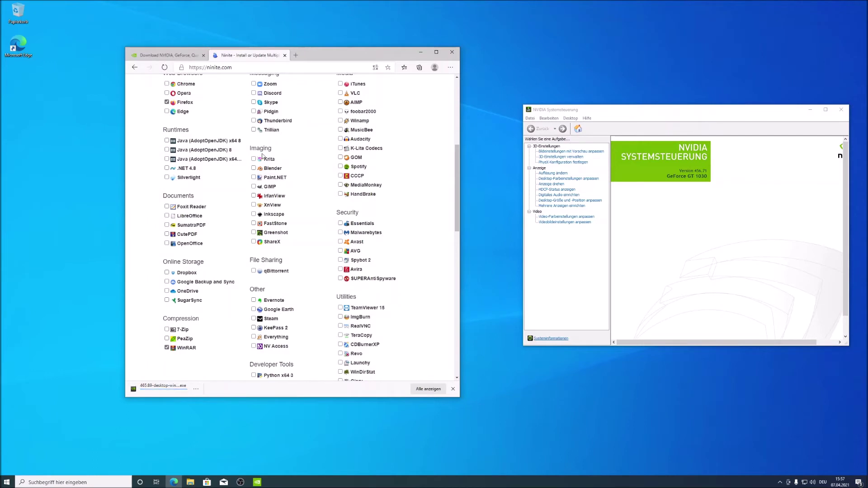
scroll(267, 193, "down", 1)
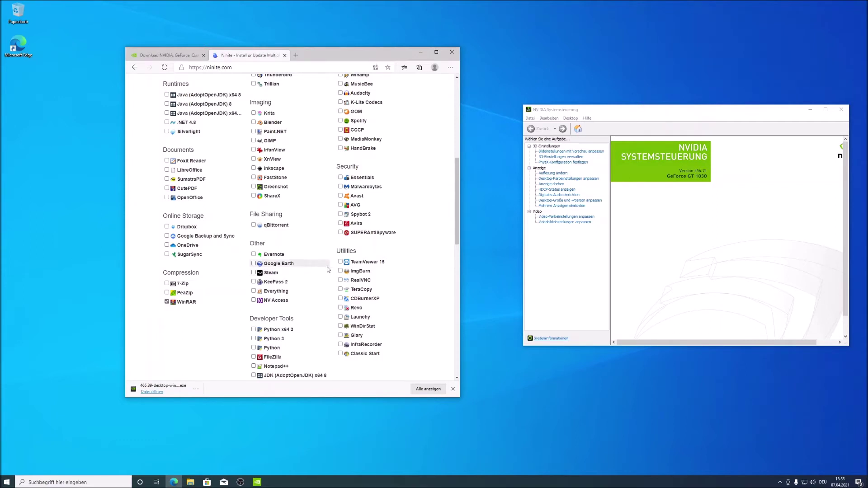
scroll(328, 272, "down", 1)
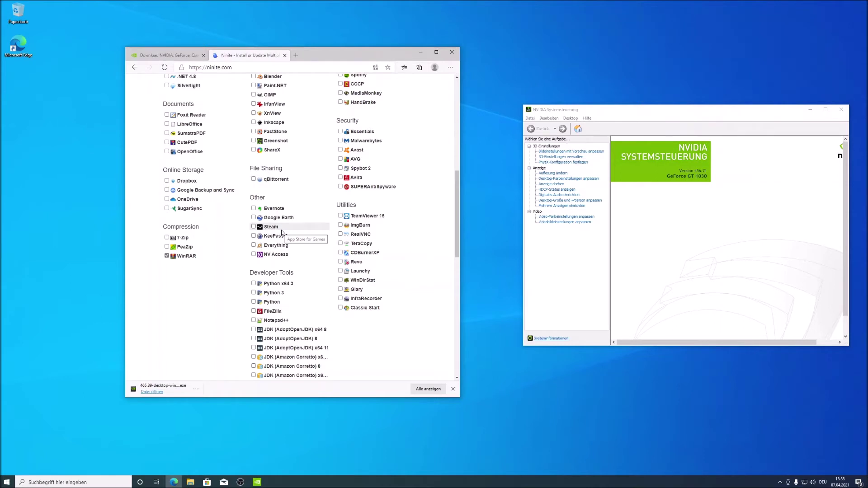
scroll(317, 259, "down", 2)
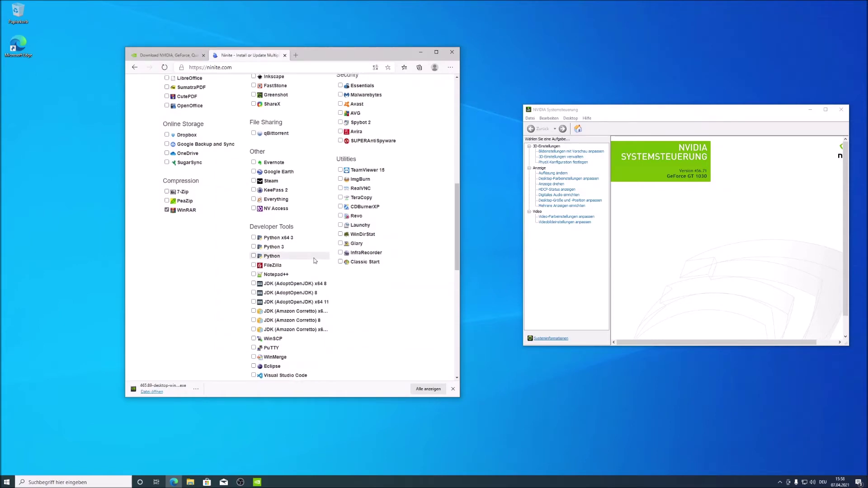
scroll(289, 234, "up", 7)
scroll(292, 236, "down", 2)
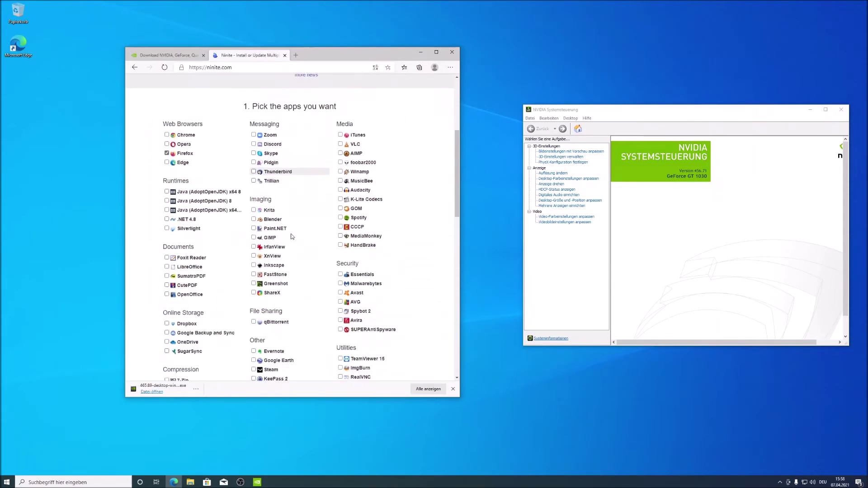
scroll(292, 236, "down", 1)
scroll(271, 262, "up", 3)
scroll(235, 285, "down", 3)
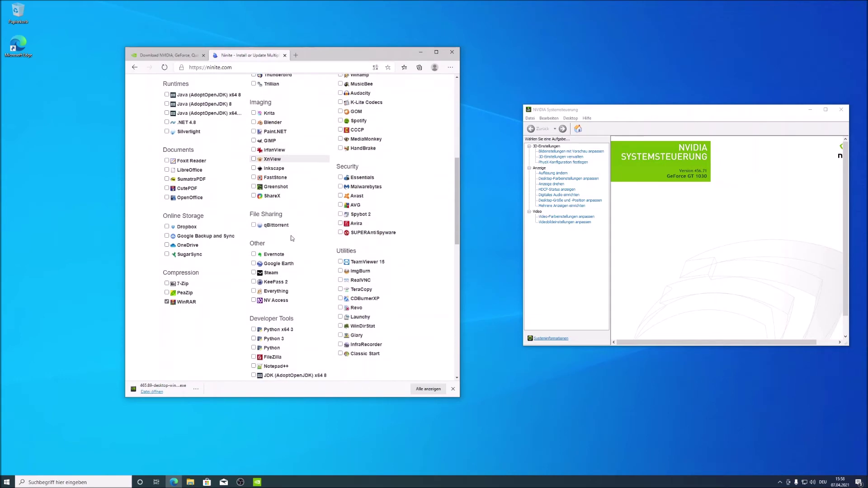
scroll(213, 301, "up", 4)
left_click(392, 232)
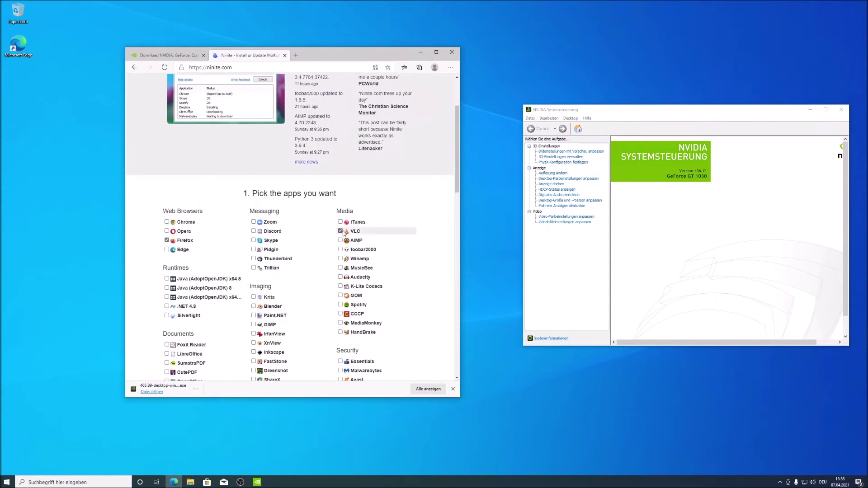
Request the custom Ninite installer for Firefox, VLC and WinRAR
scroll(378, 218, "down", 2)
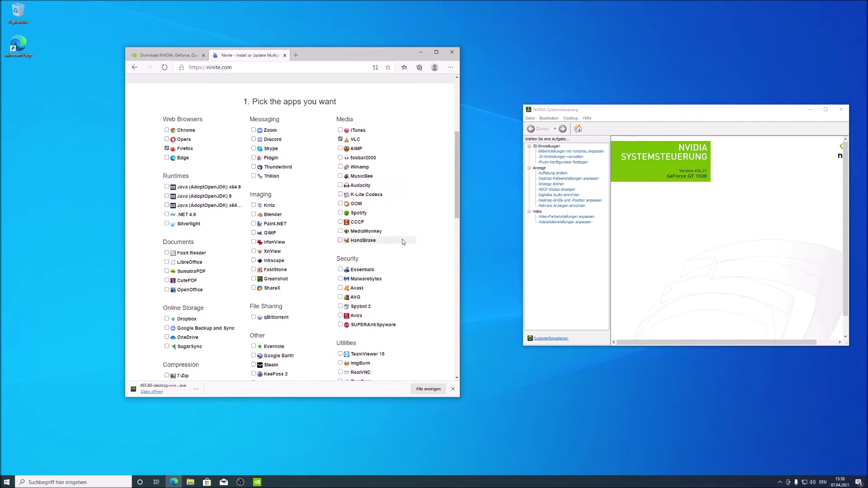
scroll(412, 245, "down", 1)
scroll(375, 318, "down", 1)
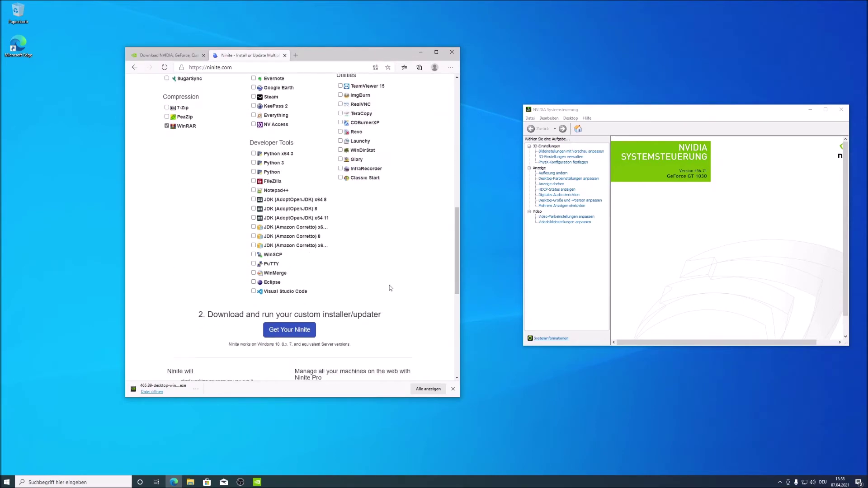
scroll(391, 288, "down", 1)
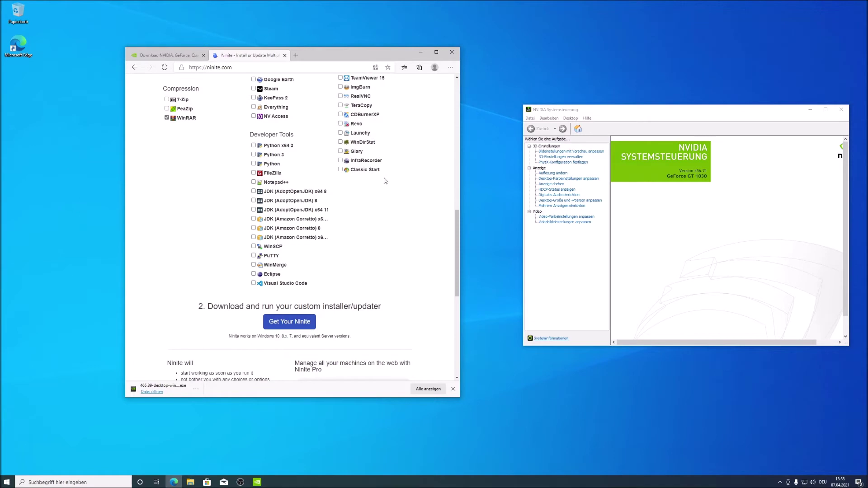
left_click(289, 326)
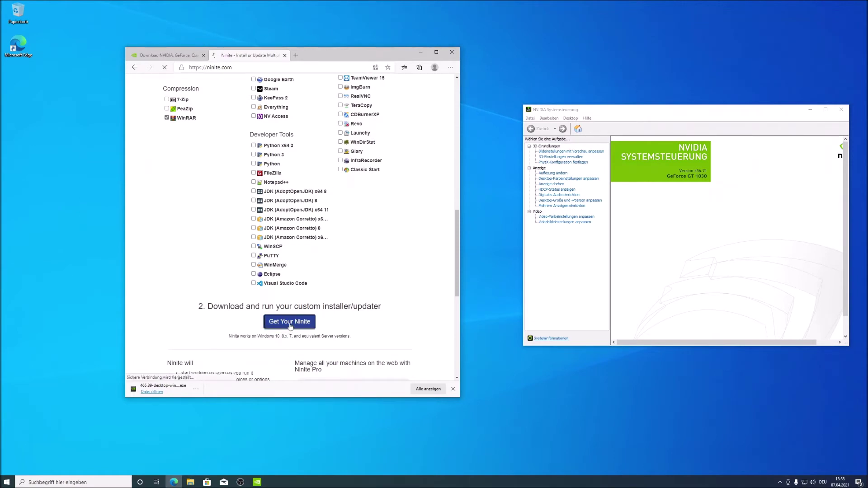
Run the downloaded Ninite installer so Firefox begins installing
scroll(271, 272, "down", 1)
scroll(272, 267, "up", 1)
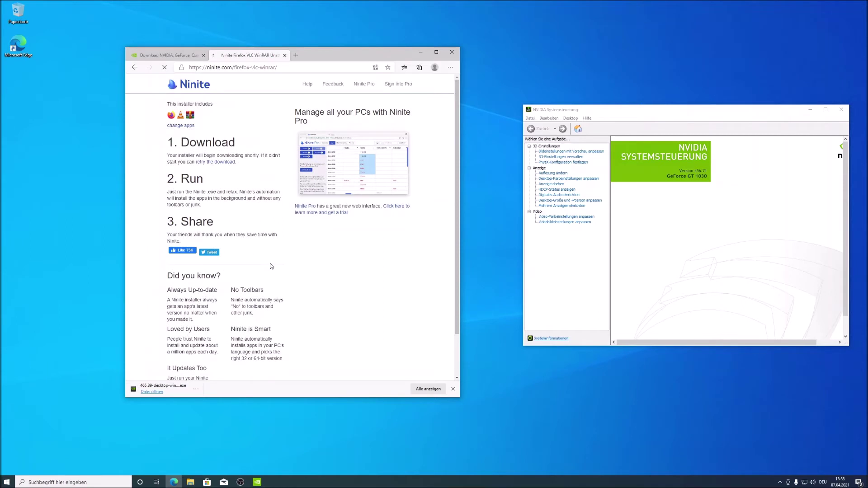
scroll(137, 362, "down", 1)
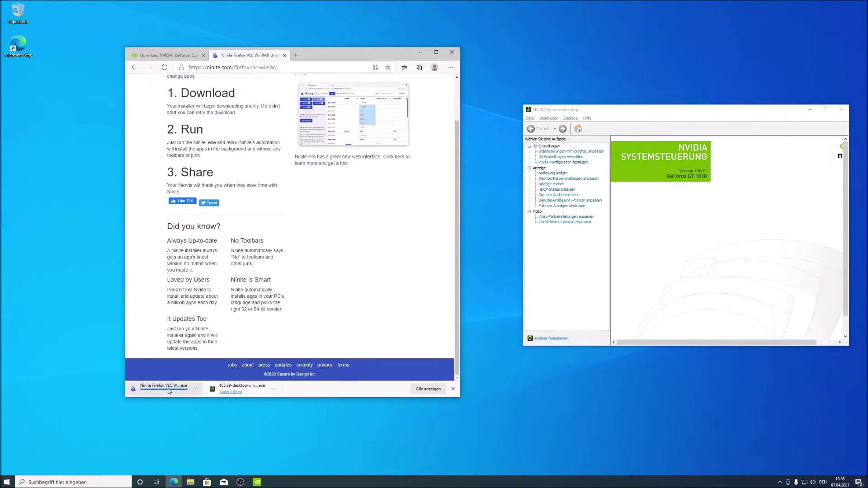
left_click(169, 392)
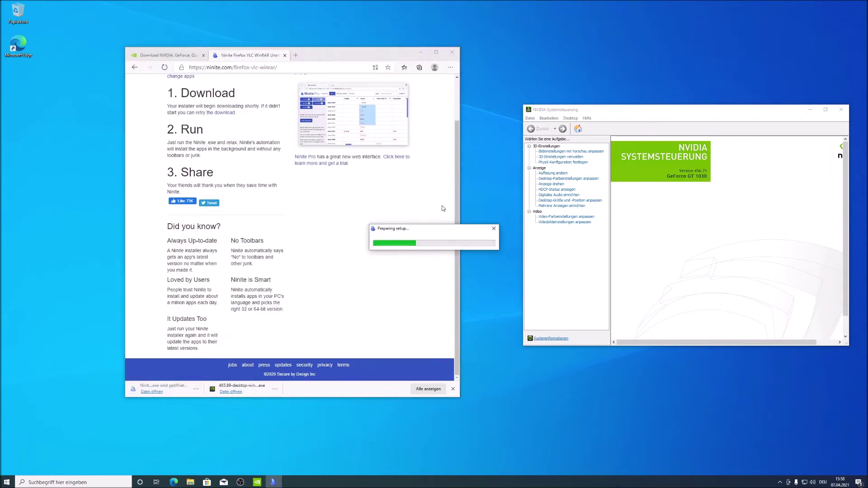
left_click_drag(439, 227, 430, 147)
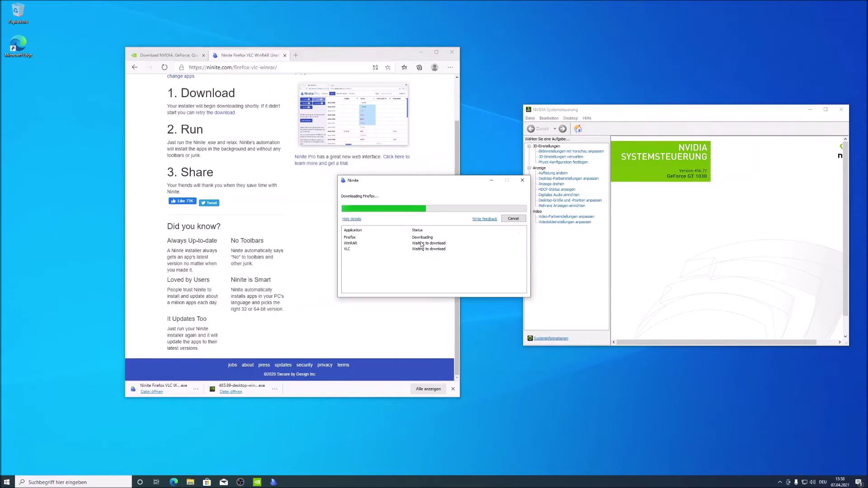
left_click_drag(348, 237, 350, 250)
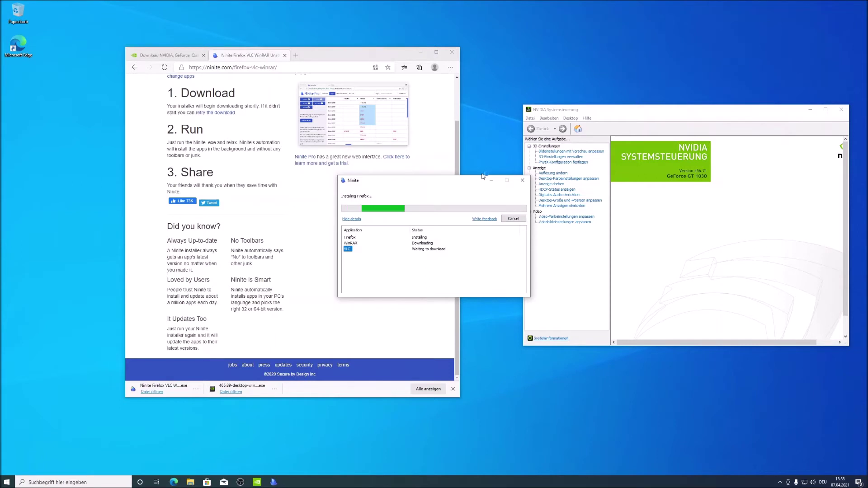
Move the Ninite progress window to the upper right and the NVIDIA panel left
left_click_drag(482, 177, 720, 69)
left_click(786, 113)
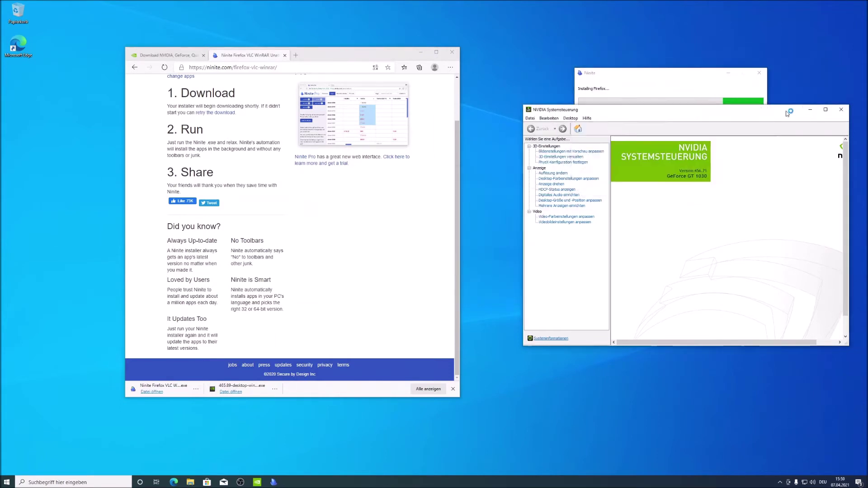
left_click_drag(787, 113, 553, 138)
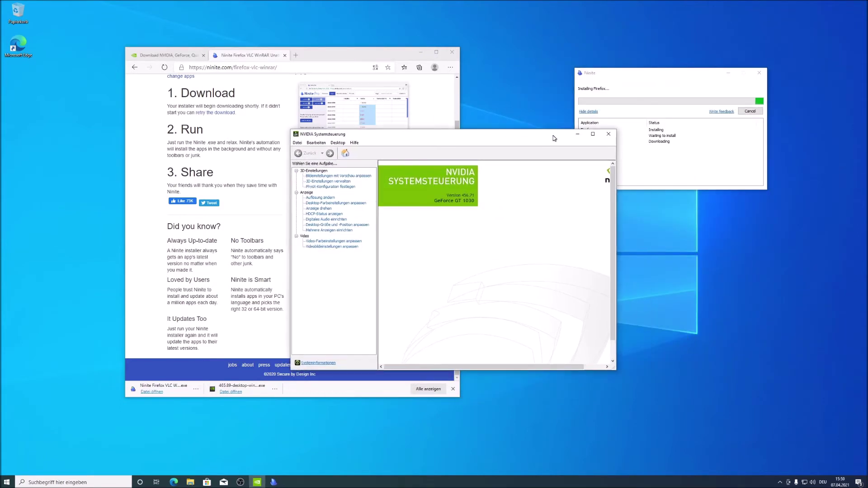
Close the NVIDIA panel and run the 465.89 driver package, letting it extract to the installer
left_click(608, 136)
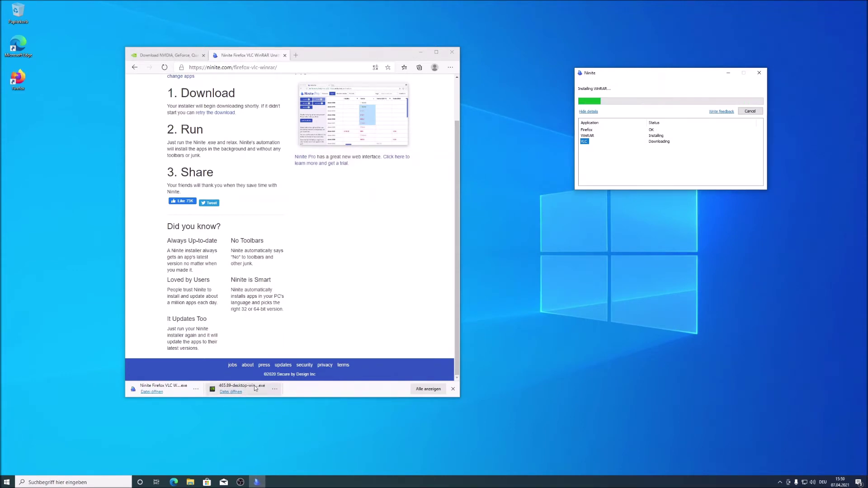
left_click(256, 388)
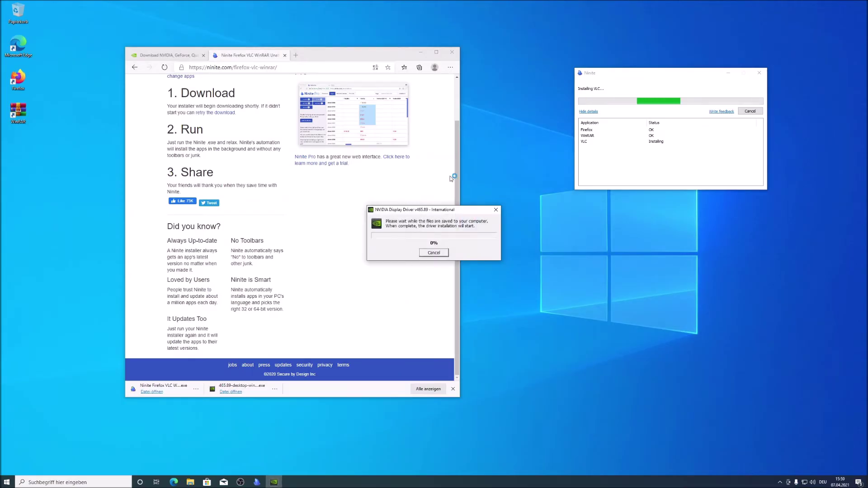
left_click_drag(442, 210, 650, 203)
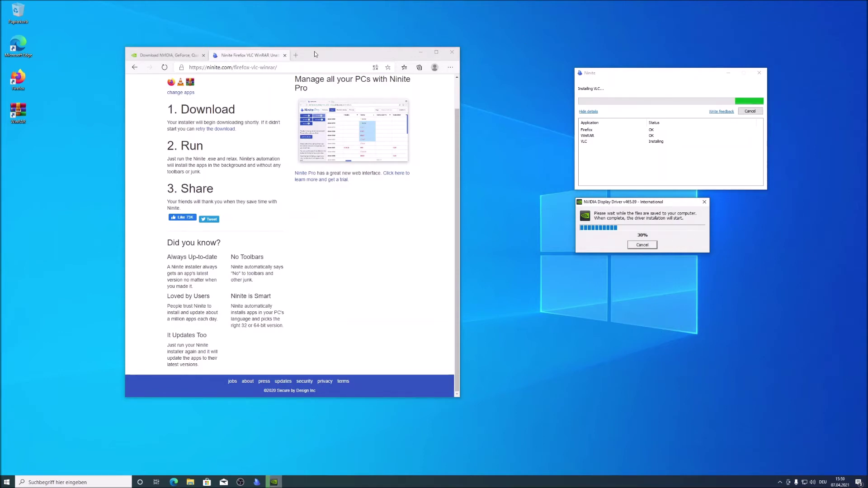
mouse_move(329, 61)
left_mouse_down()
mouse_move(297, 64)
mouse_move(335, 59)
left_mouse_up()
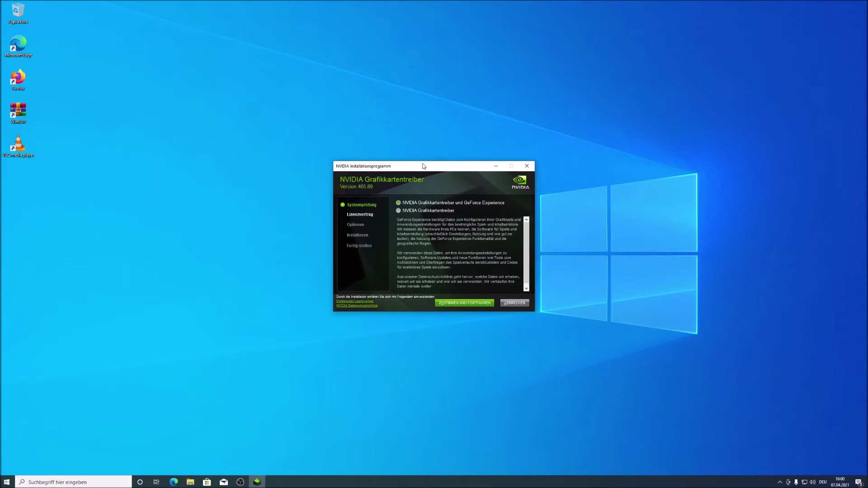
left_click_drag(424, 167, 425, 136)
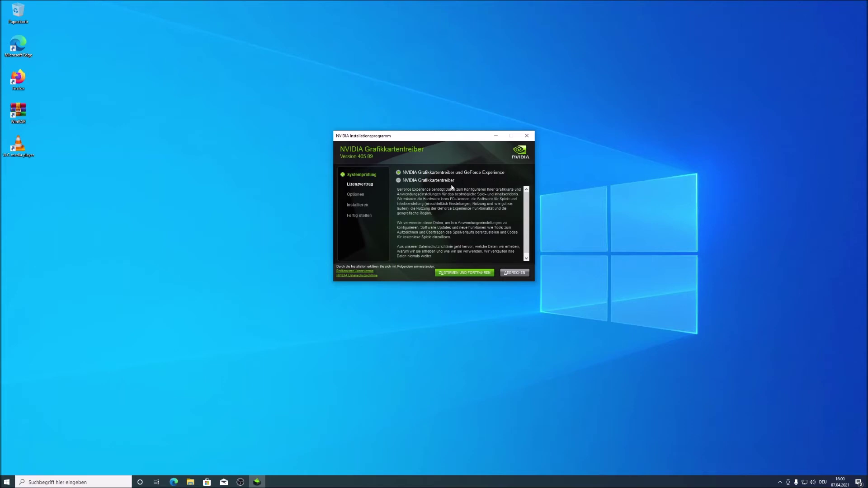
Accept the NVIDIA licence, confirm the Express option, and start installing driver 465.89
left_click(458, 274)
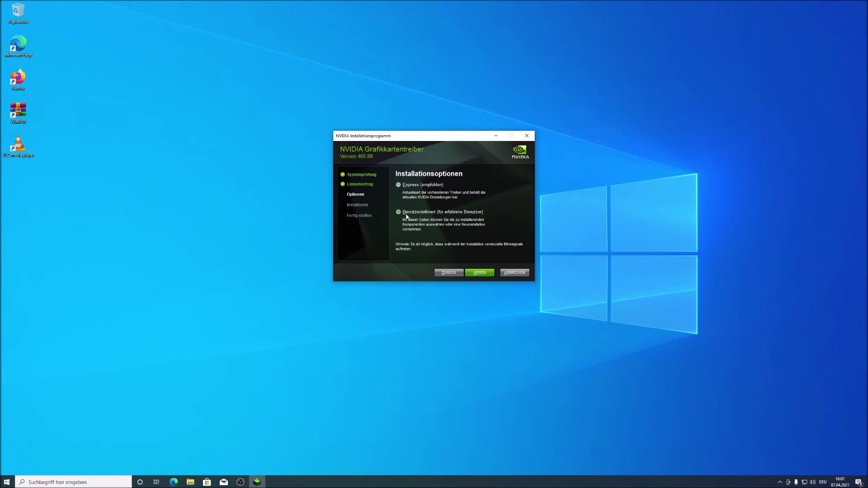
left_click(486, 273)
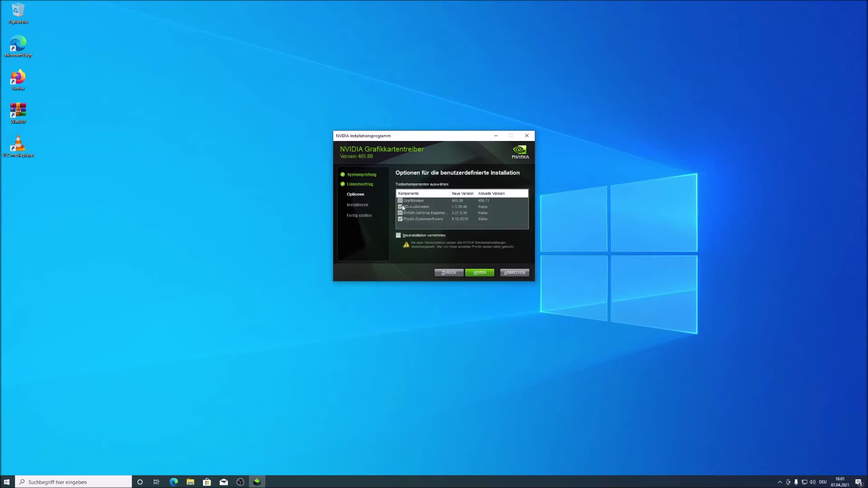
left_click(449, 273)
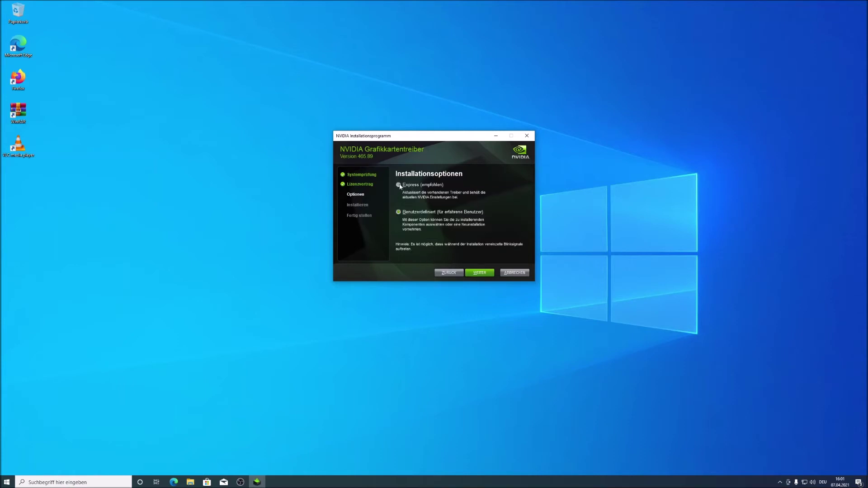
left_click(481, 273)
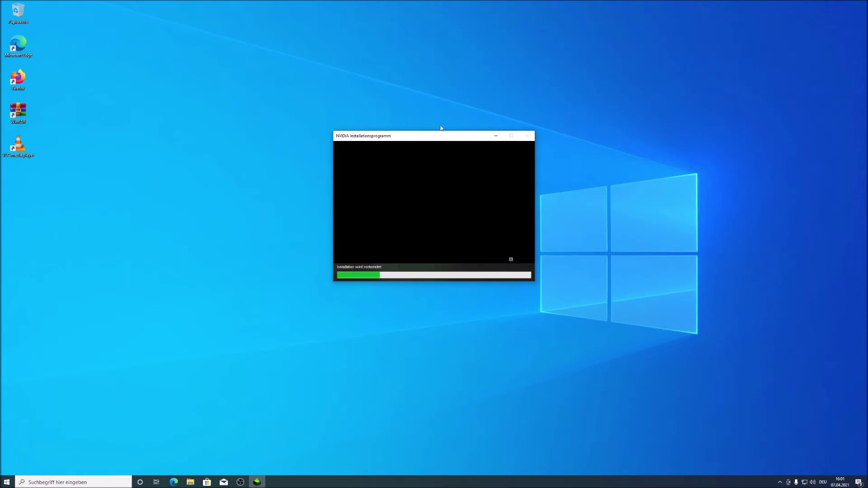
Move the NVIDIA installer right while the graphics driver finishes installing
left_click_drag(438, 138, 663, 131)
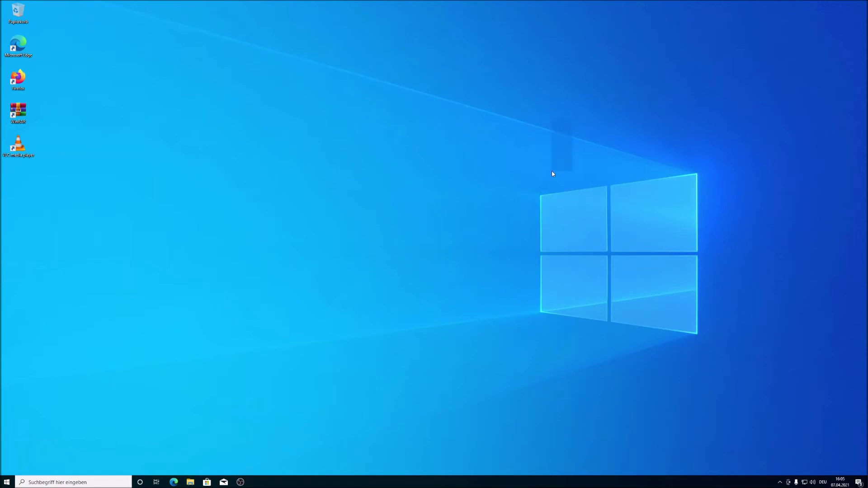
Open NVIDIA Systemsteuerung from the desktop menu to confirm driver 465.89 on the GeForce GT 1030
right_click(373, 137)
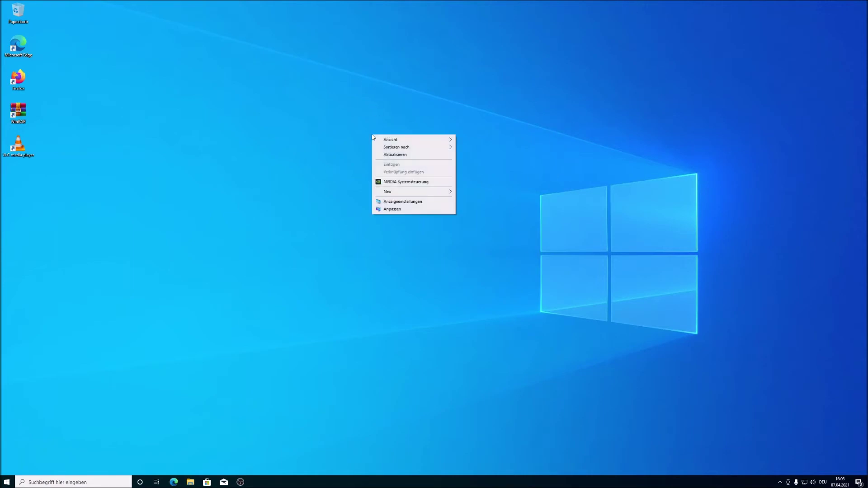
left_click(570, 188)
right_click(458, 171)
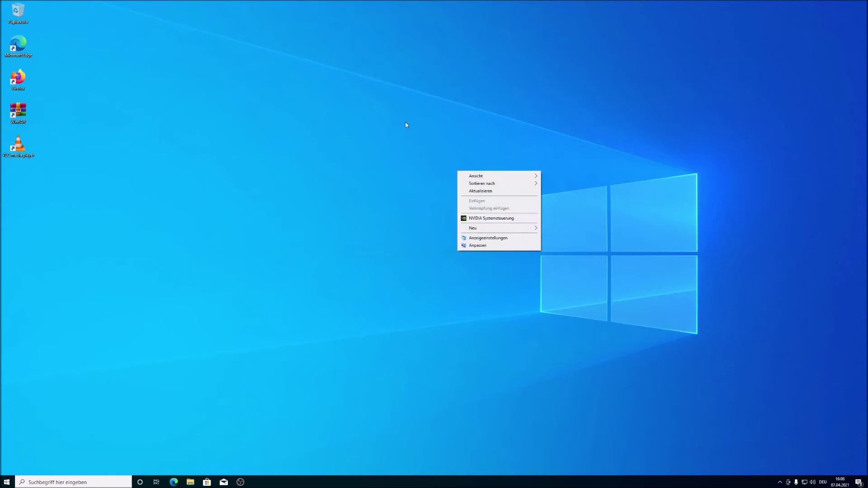
right_click(413, 145)
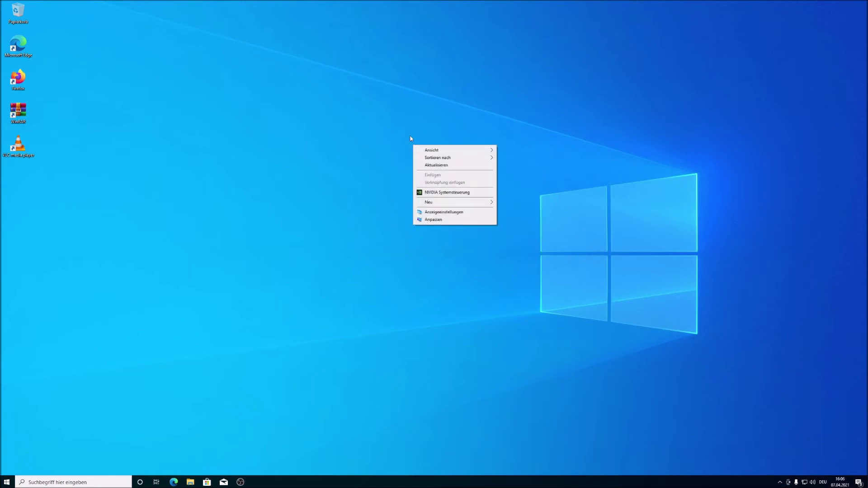
left_click(449, 195)
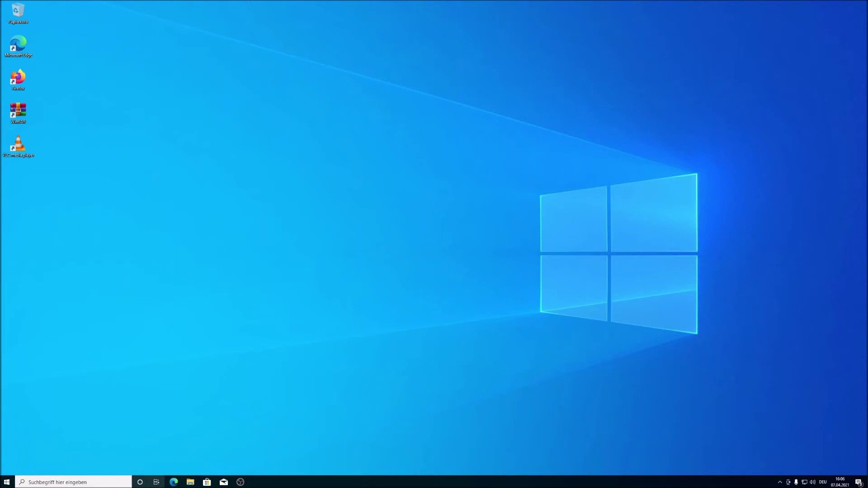
left_click_drag(489, 138, 666, 150)
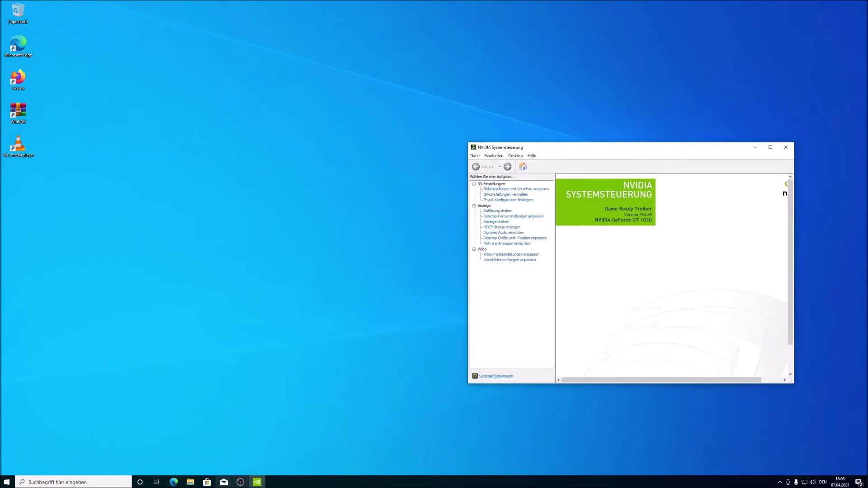
Look at the Downloads folder in File Explorer, then close it and the NVIDIA Control Panel
left_click(189, 483)
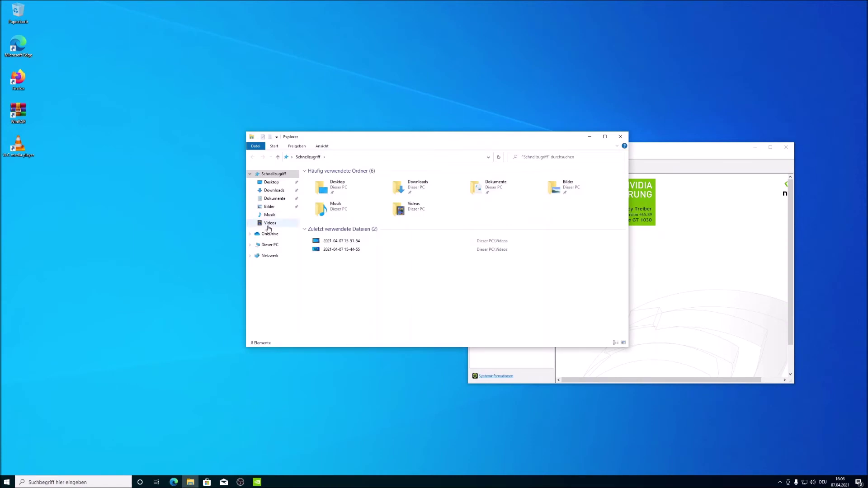
left_click(274, 190)
left_click_drag(384, 137, 220, 161)
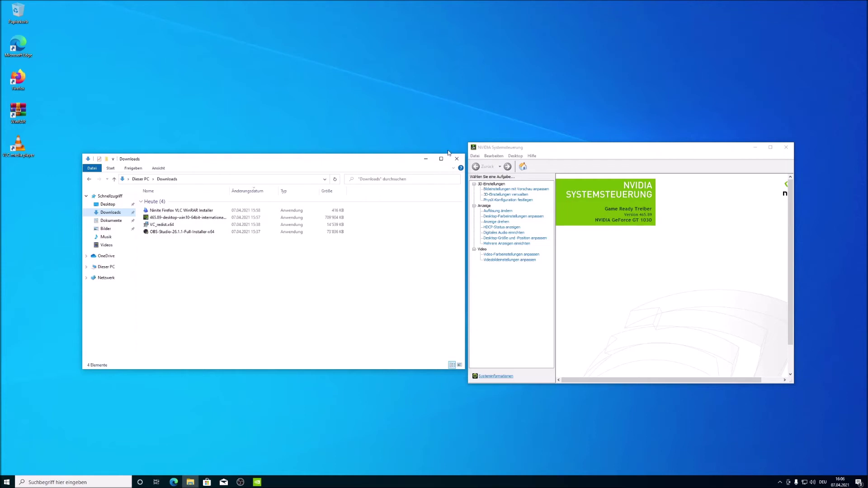
left_click_drag(399, 158, 400, 143)
key("alt+F4")
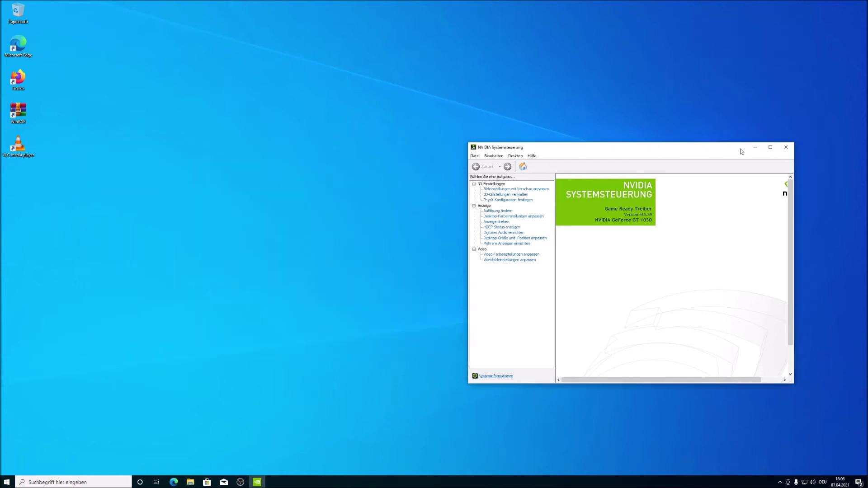
left_click(785, 149)
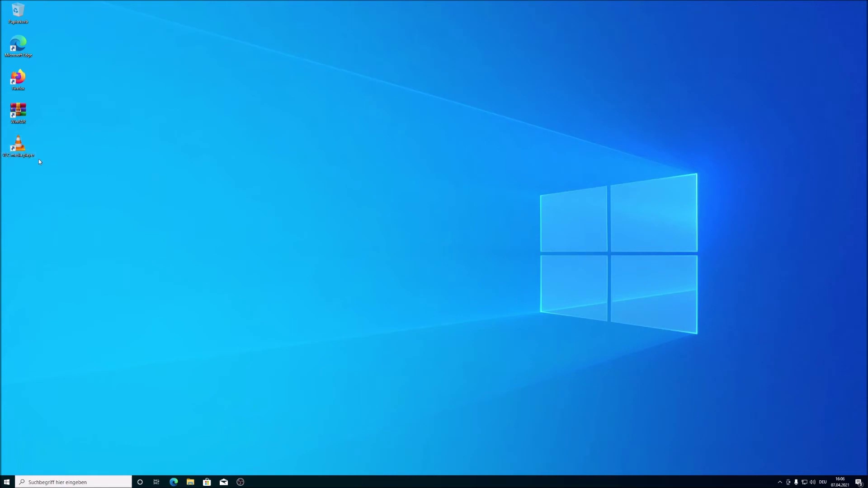
left_click_drag(11, 152, 253, 20)
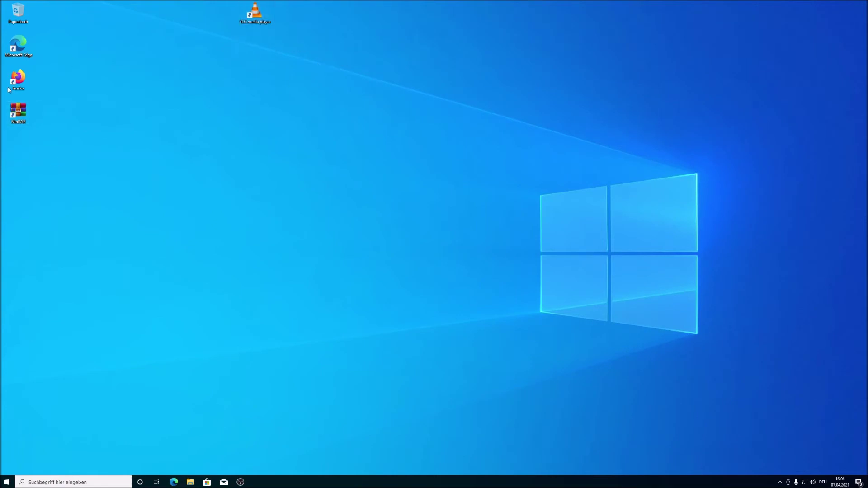
left_click_drag(9, 89, 294, 13)
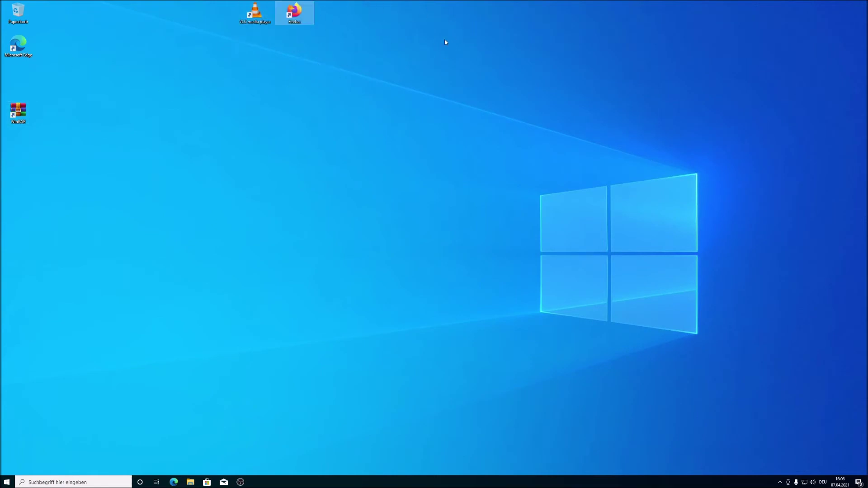
left_click(446, 42)
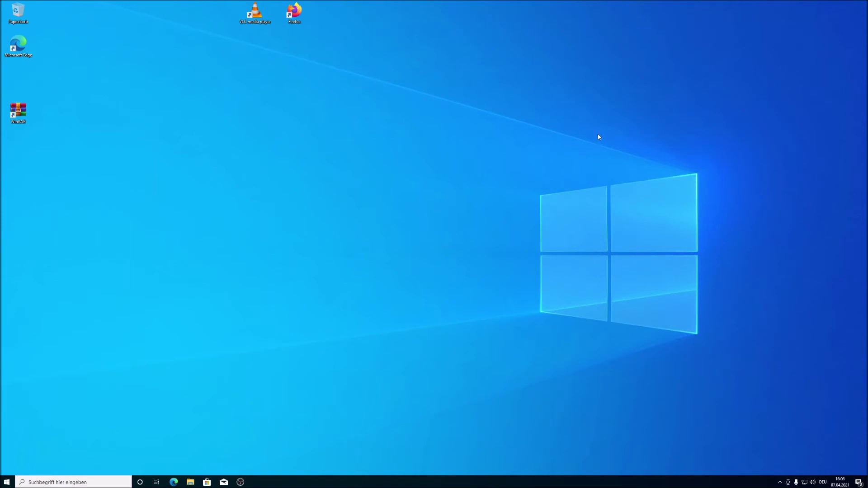
left_click_drag(388, 7, 192, 32)
left_click(344, 51)
left_click_drag(294, 12, 367, 14)
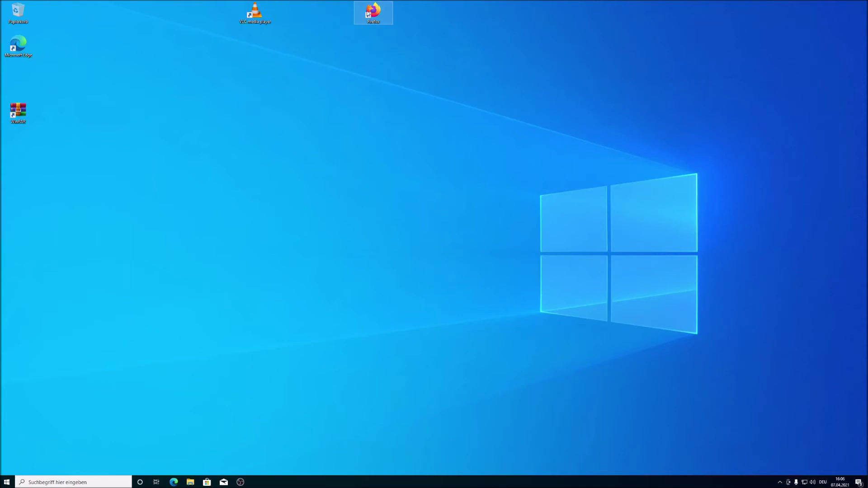
left_click(352, 54)
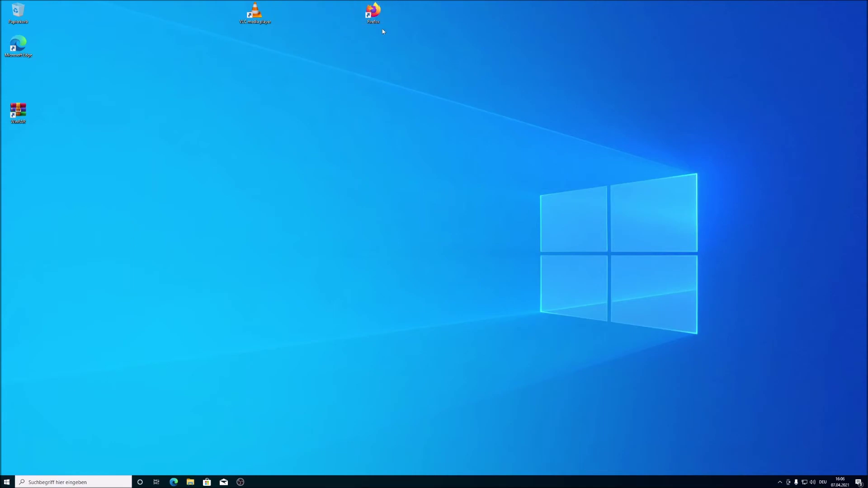
left_click_drag(396, 4, 323, 36)
left_click(332, 37)
Go to Settings > Apps > Standard-Apps, showing Groove-Musik, Filme & TV and Edge as defaults
left_click(6, 482)
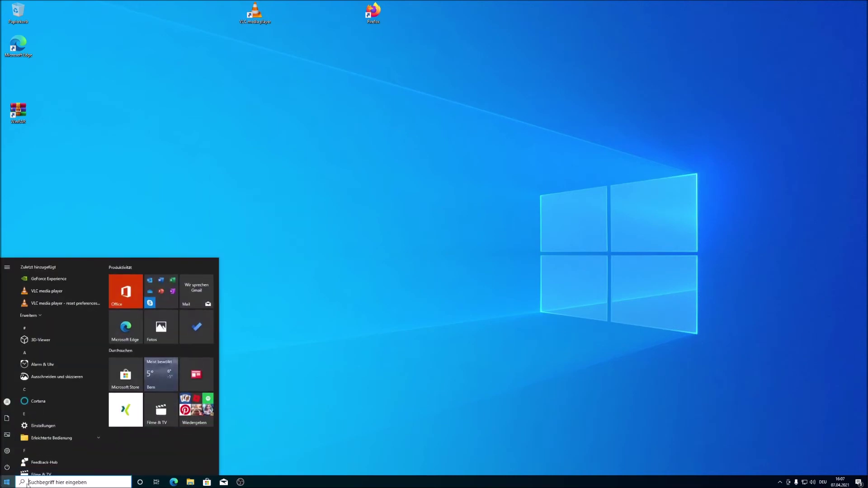
mouse_move(7, 454)
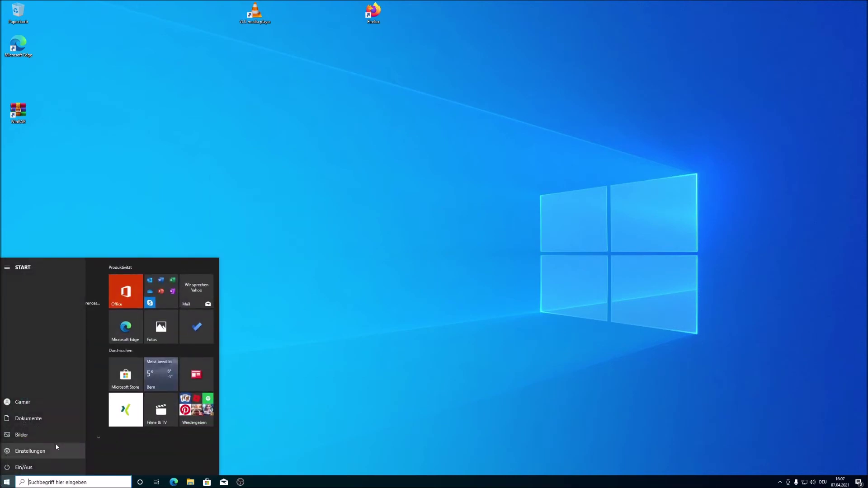
left_click(30, 451)
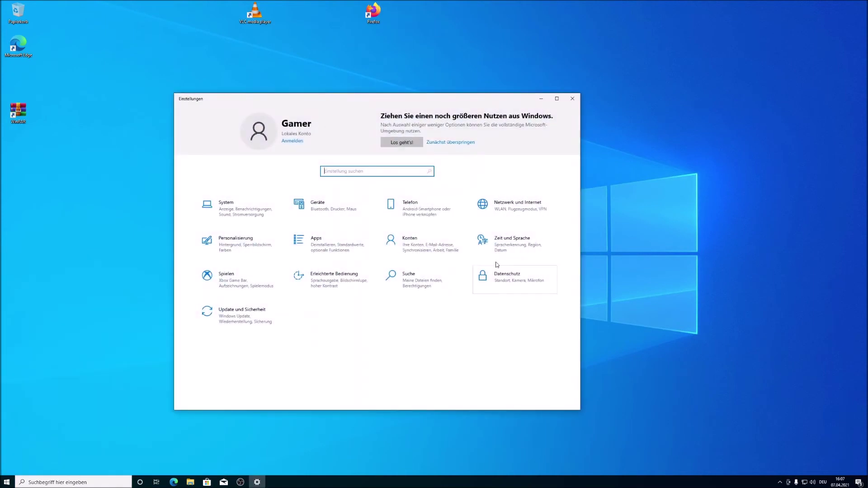
left_click(323, 249)
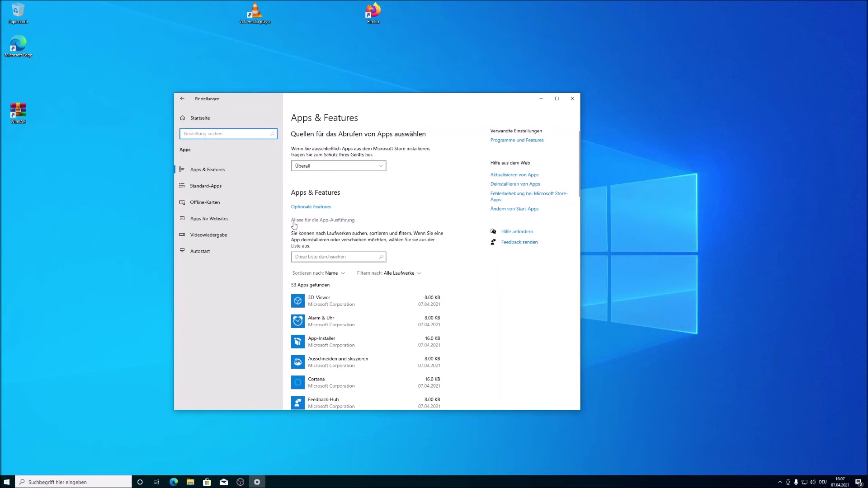
left_click(214, 188)
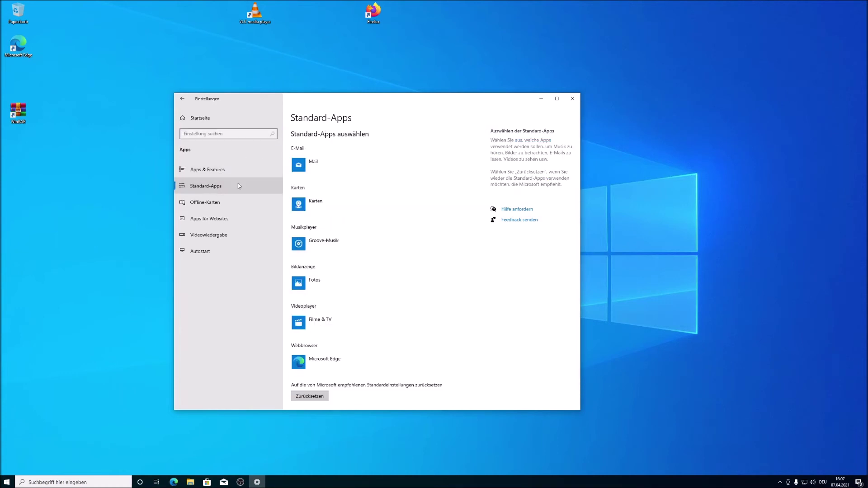
Make Windows Media Player the default music player and VLC media player the default video player
left_click_drag(407, 96, 425, 79)
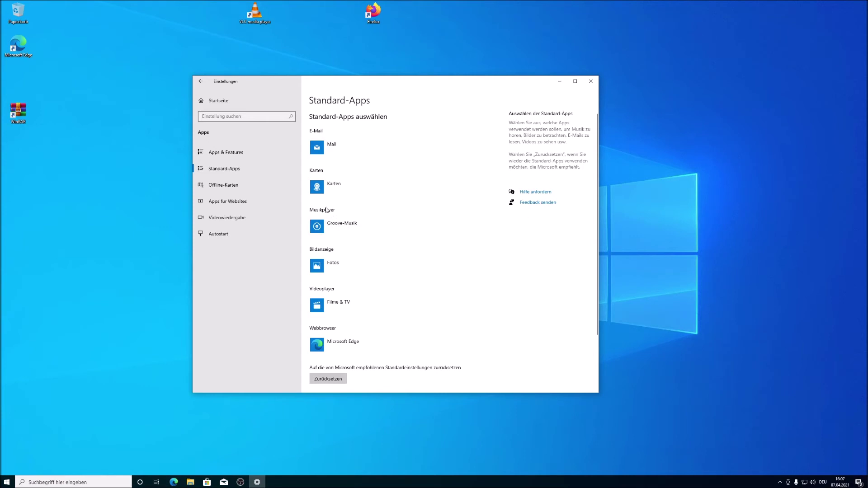
left_click(337, 225)
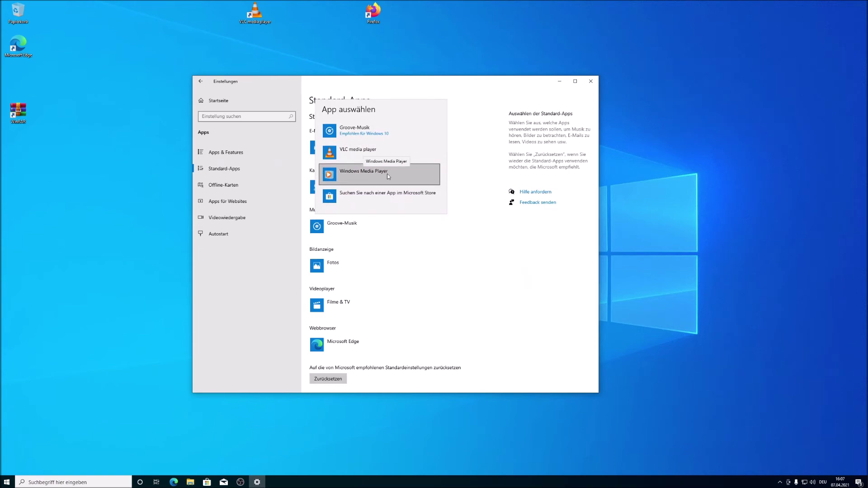
left_click(387, 175)
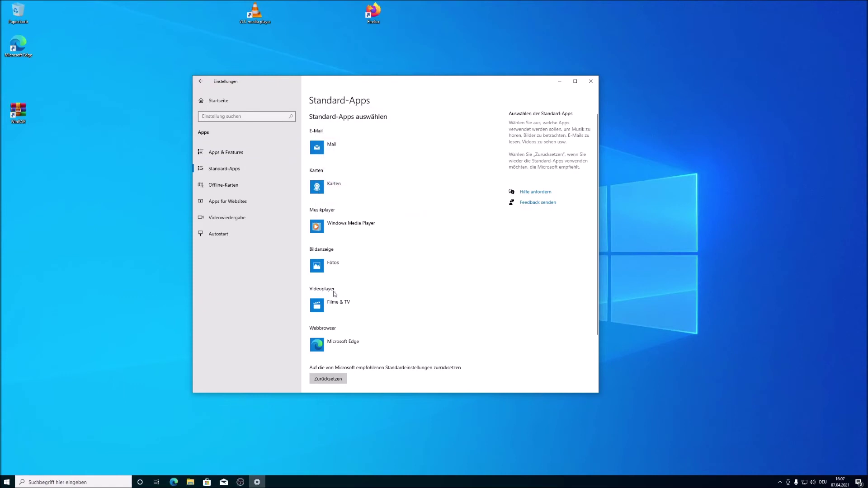
left_click(324, 306)
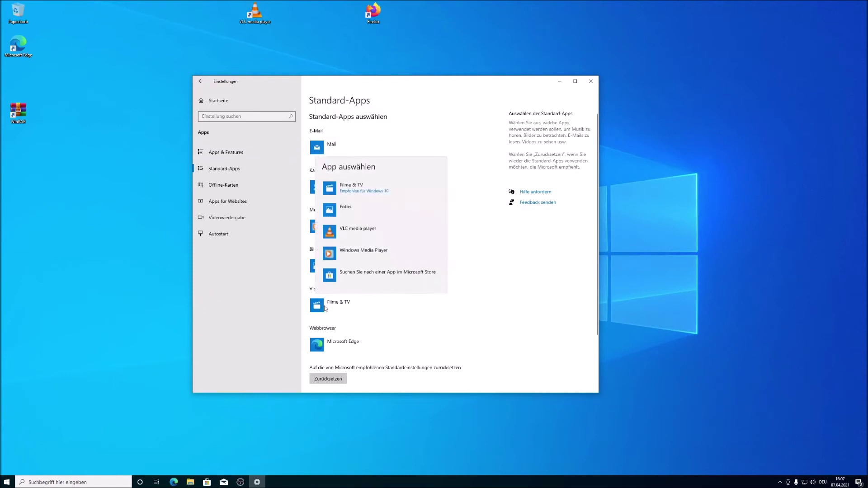
left_click(355, 230)
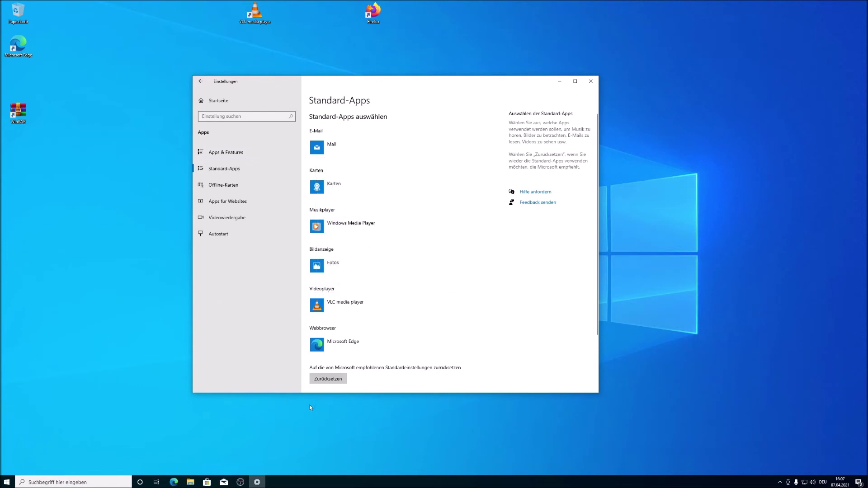
Set Firefox as the default web browser, confirming the switch away from Microsoft Edge
left_click(332, 347)
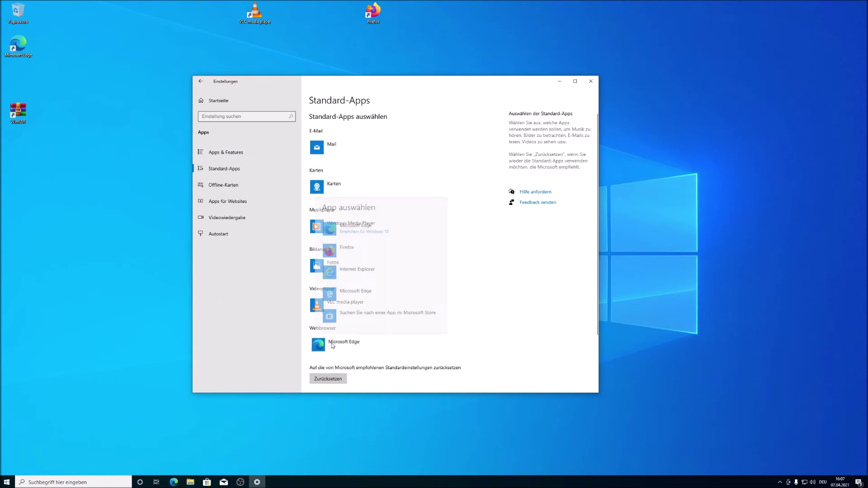
left_click(373, 253)
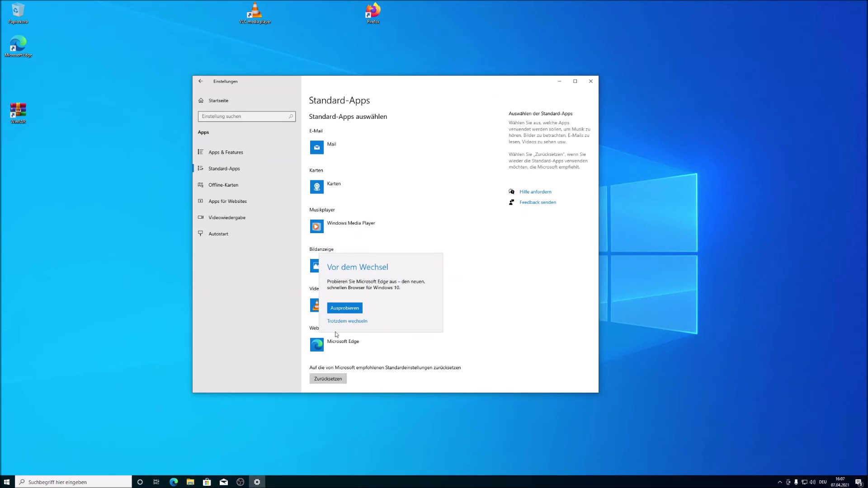
left_click(348, 321)
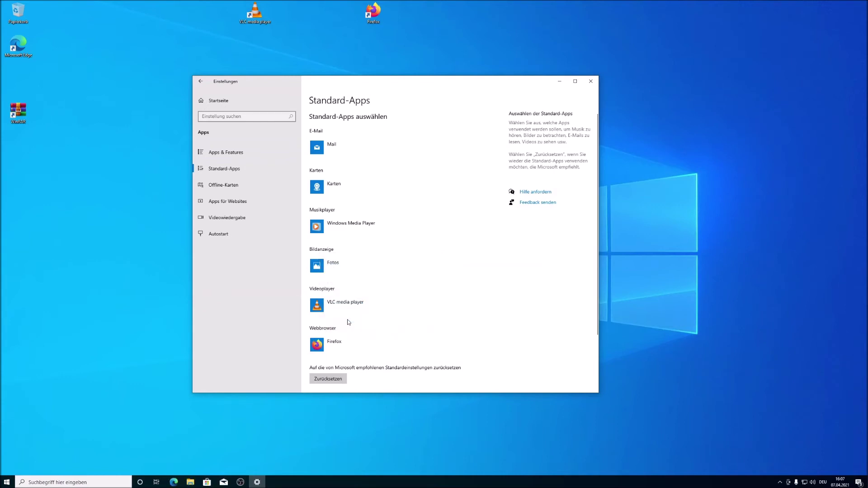
scroll(369, 332, "down", 3)
scroll(374, 327, "up", 3)
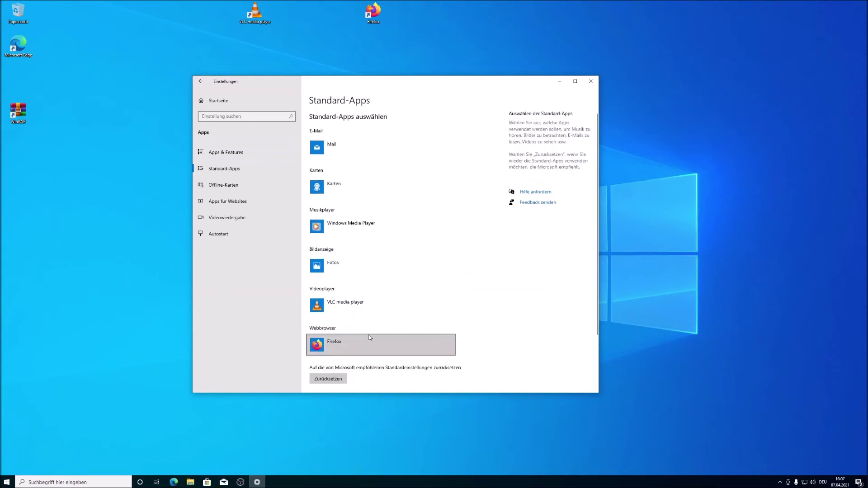
scroll(380, 334, "down", 3)
scroll(388, 326, "up", 3)
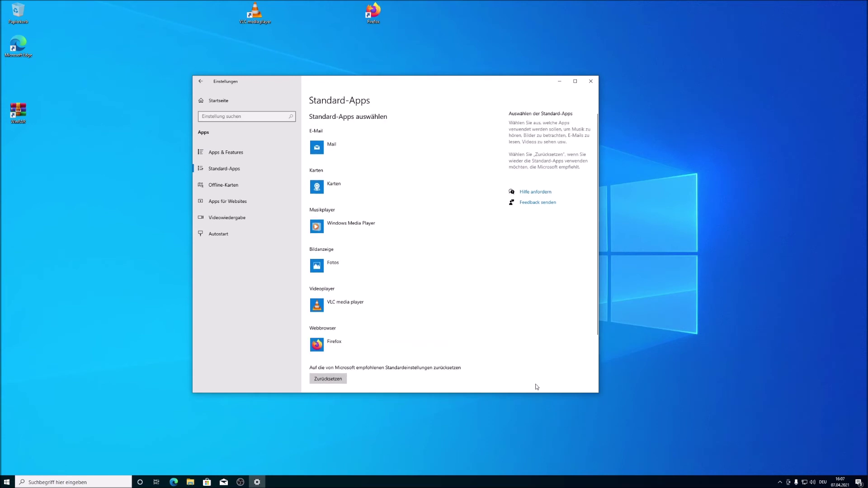
left_click_drag(448, 77, 594, 110)
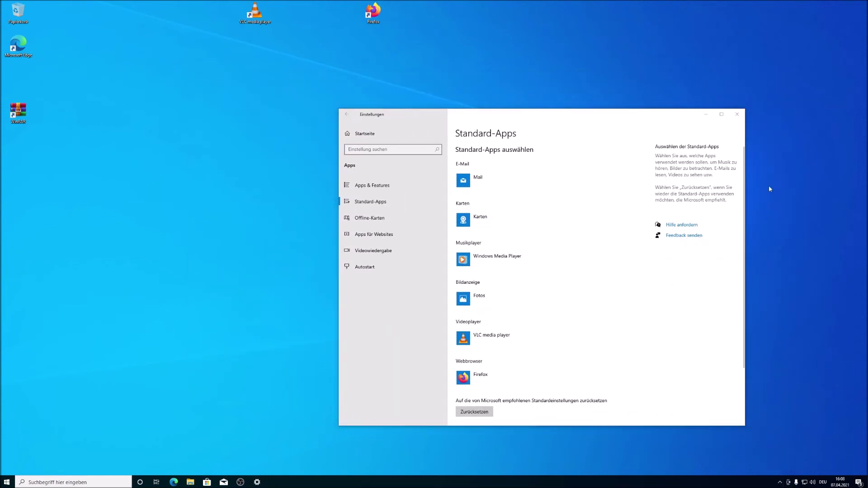
left_click_drag(653, 115, 526, 87)
Close Settings and browse through the Start menu's app list
left_click(610, 87)
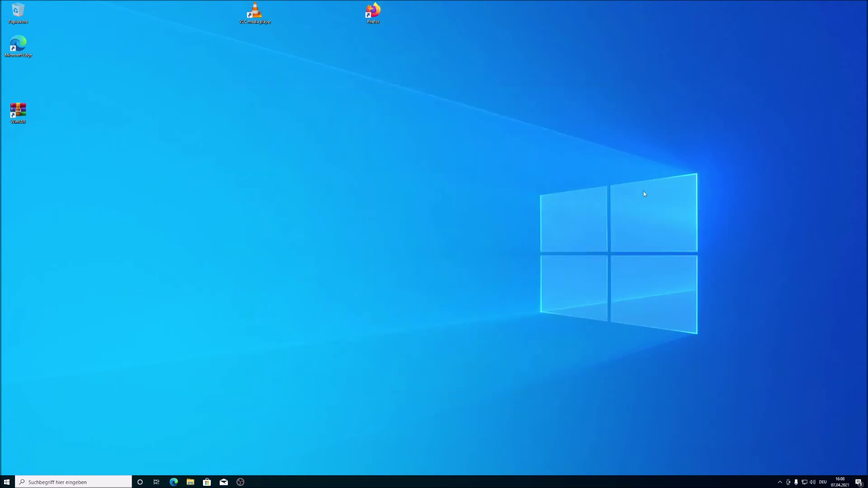
left_click(2, 480)
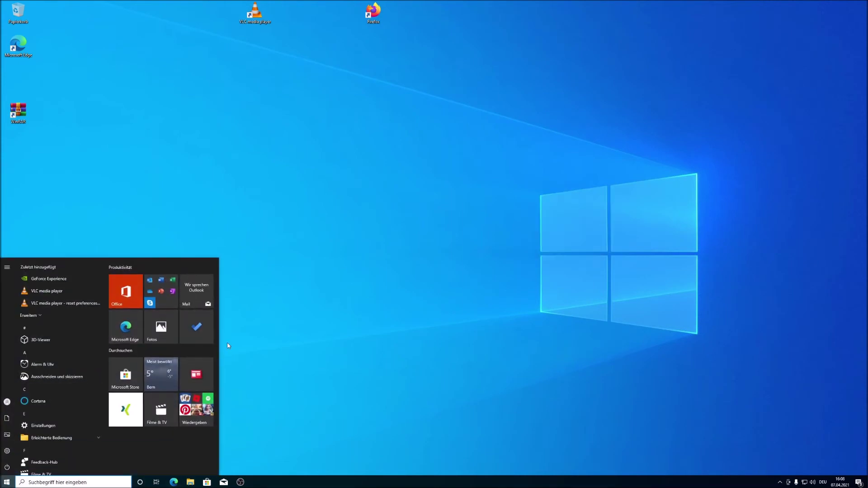
mouse_move(9, 467)
scroll(64, 370, "down", 2)
scroll(64, 371, "down", 5)
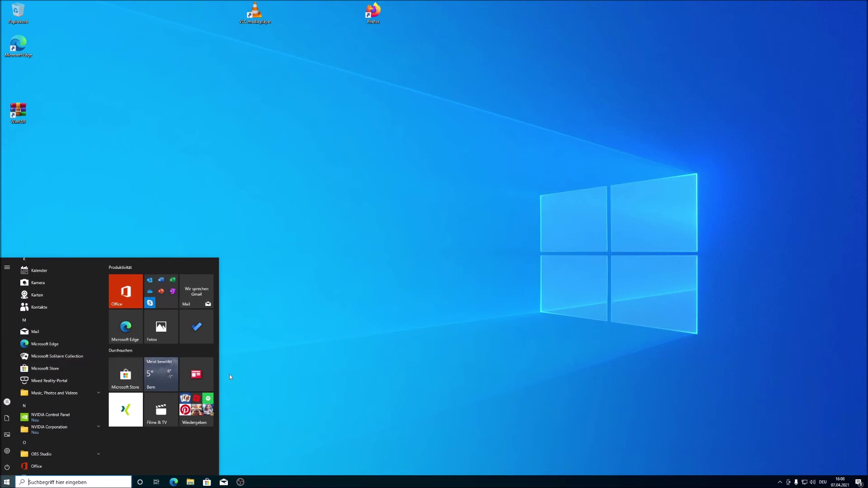
scroll(42, 389, "down", 5)
scroll(64, 364, "down", 3)
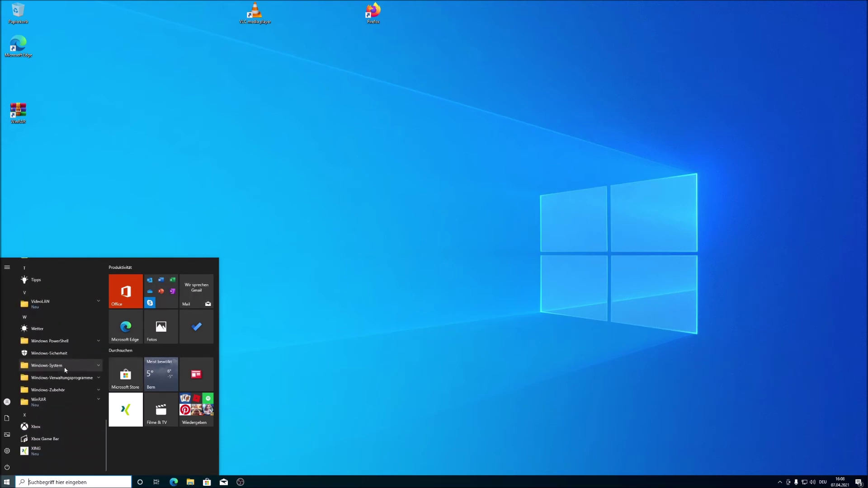
scroll(63, 365, "up", 5)
scroll(65, 370, "down", 3)
scroll(83, 420, "up", 3)
scroll(83, 419, "up", 10)
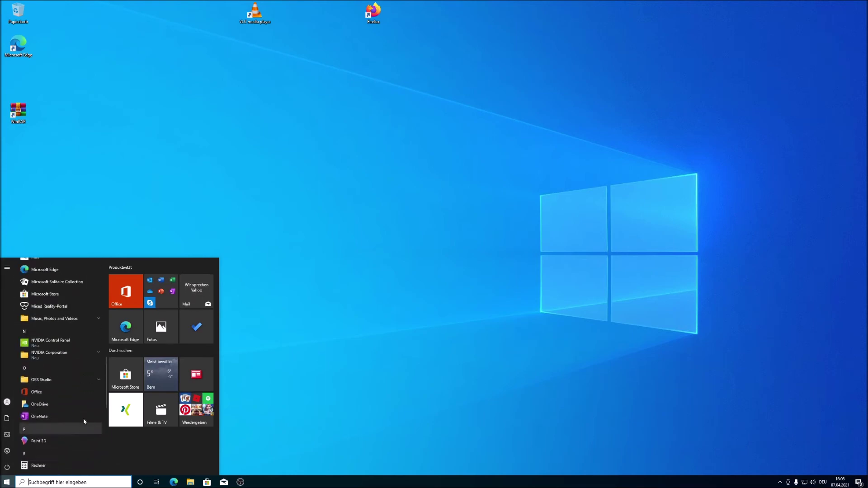
Try a taskbar search for 'forma', then dismiss it and launch Firefox from the desktop
left_click(37, 483)
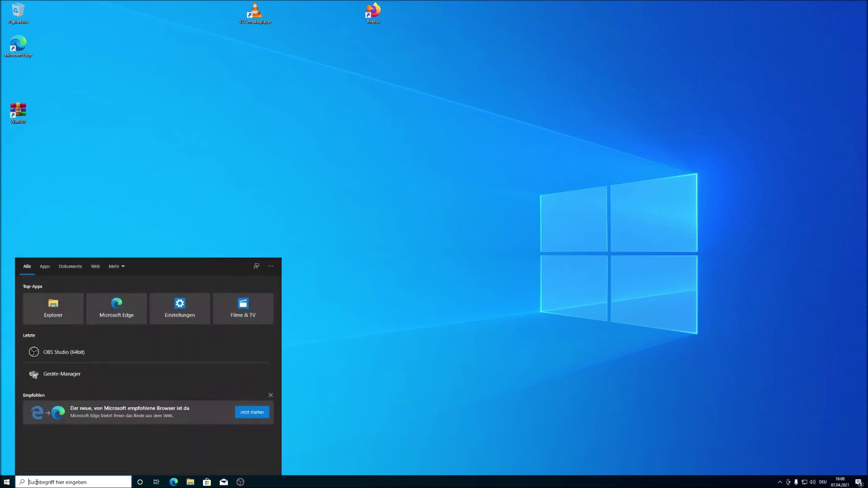
type("forma")
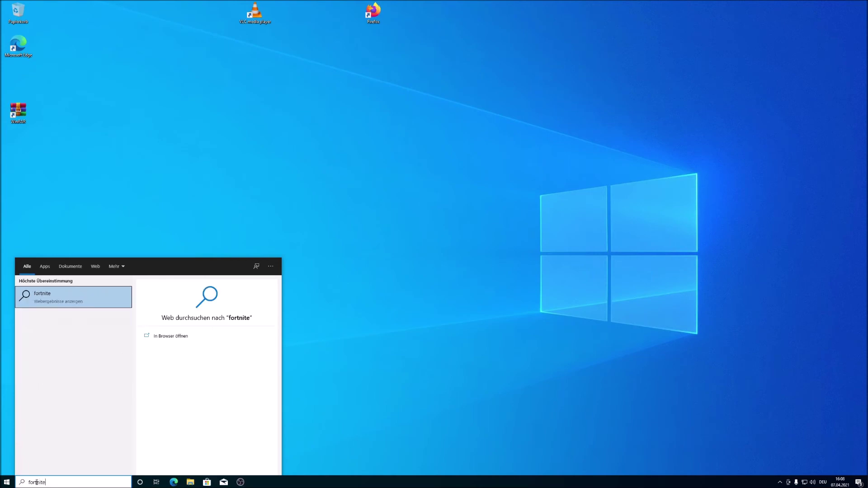
left_click(439, 182)
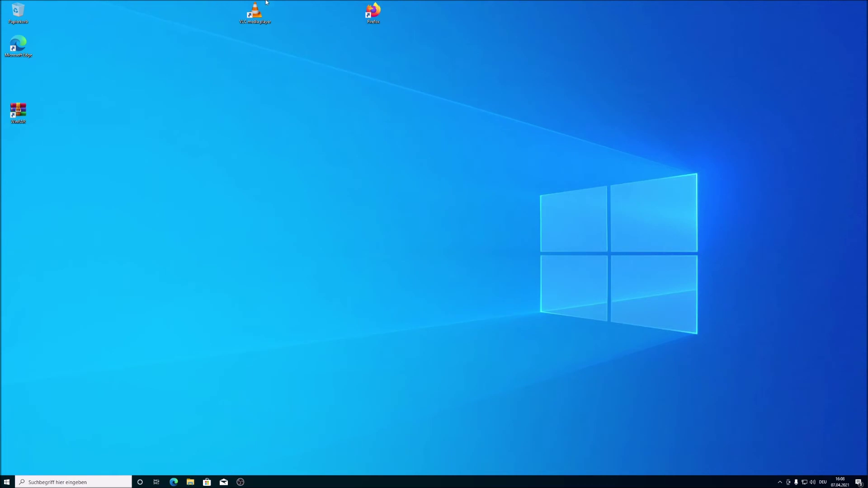
double_click(373, 14)
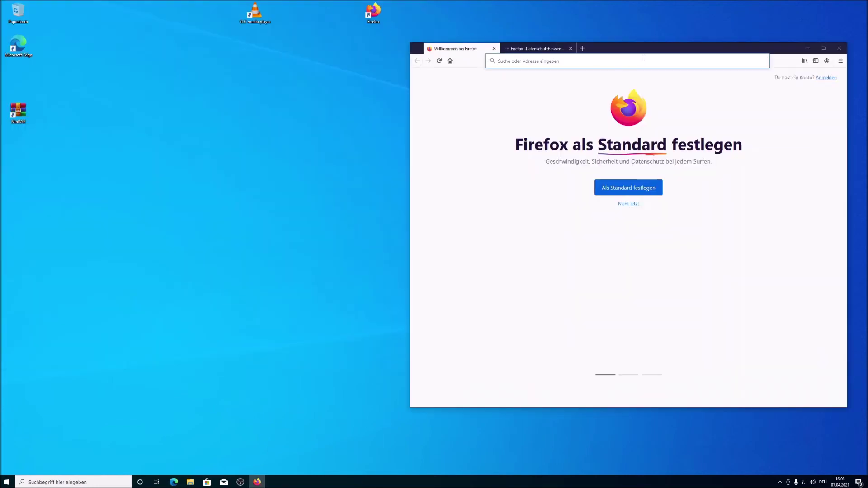
Search the web for 'epic games' in Firefox
left_click_drag(641, 49, 374, 61)
left_click(394, 69)
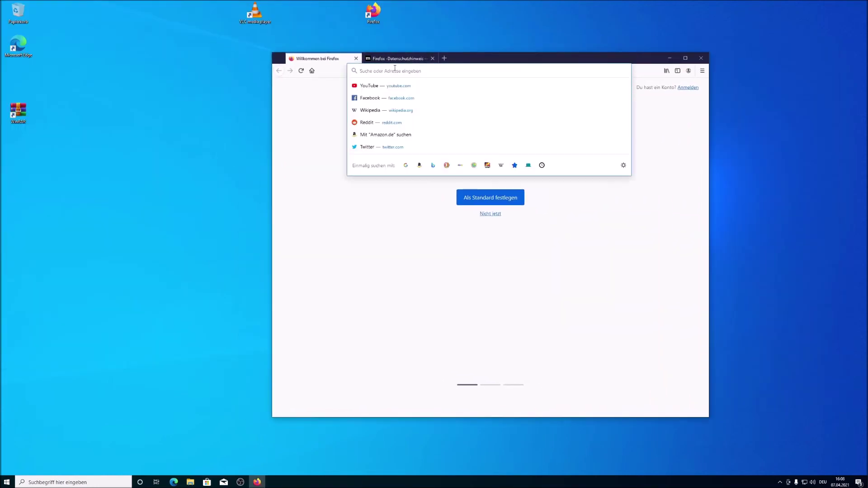
type("ep")
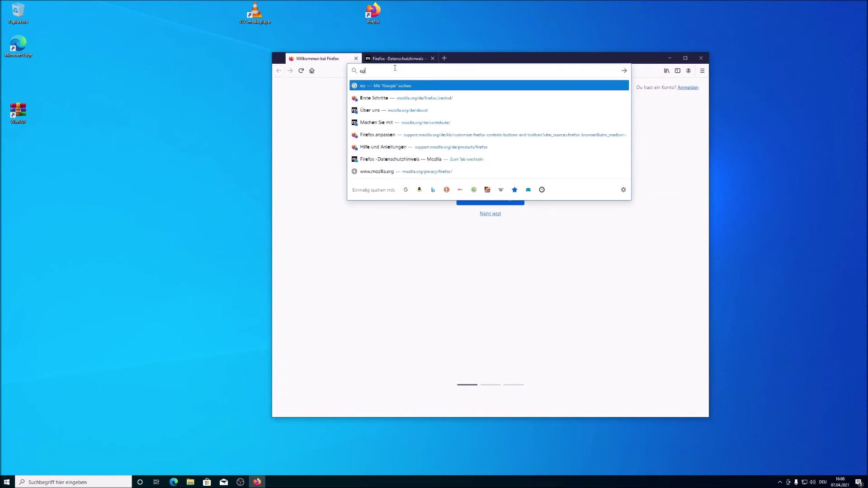
type("ic games")
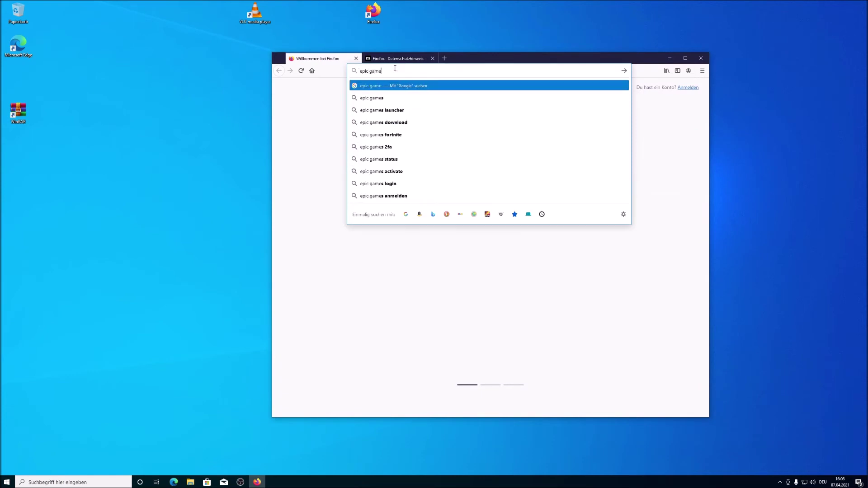
key("Return")
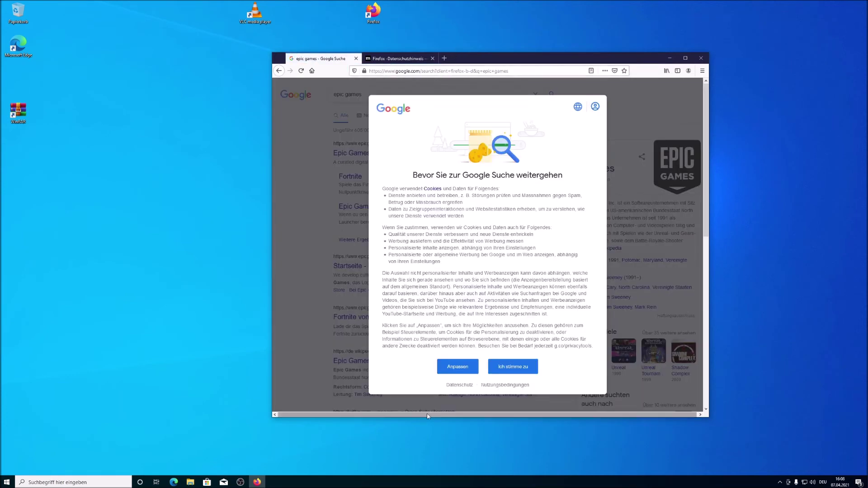
Accept Google's cookie notice and open the 'Epic Games Store | Official Site' result full screen
left_click(512, 367)
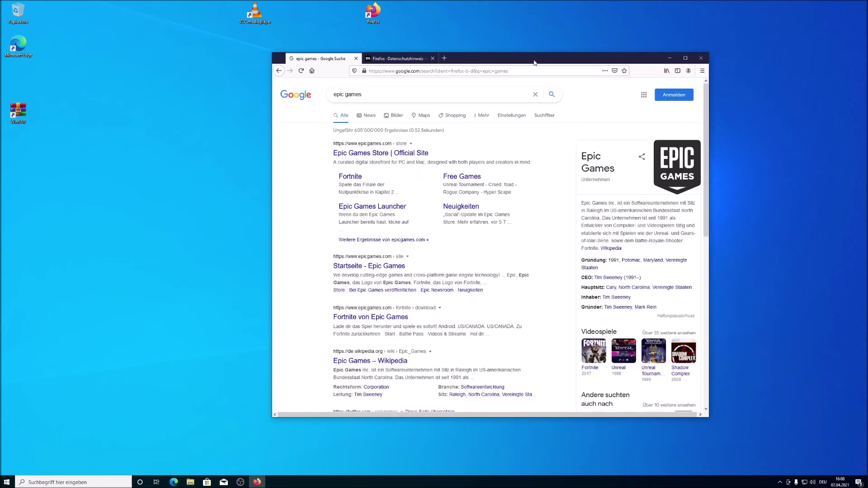
left_click_drag(534, 62, 507, 58)
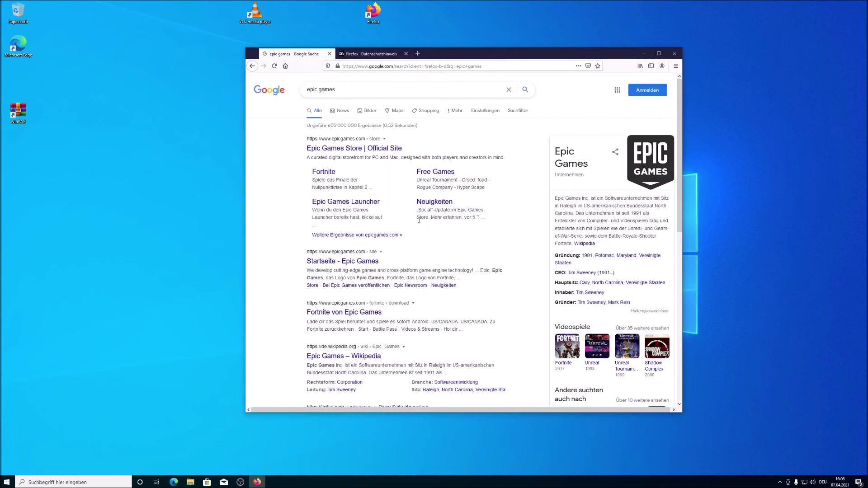
left_click(359, 151)
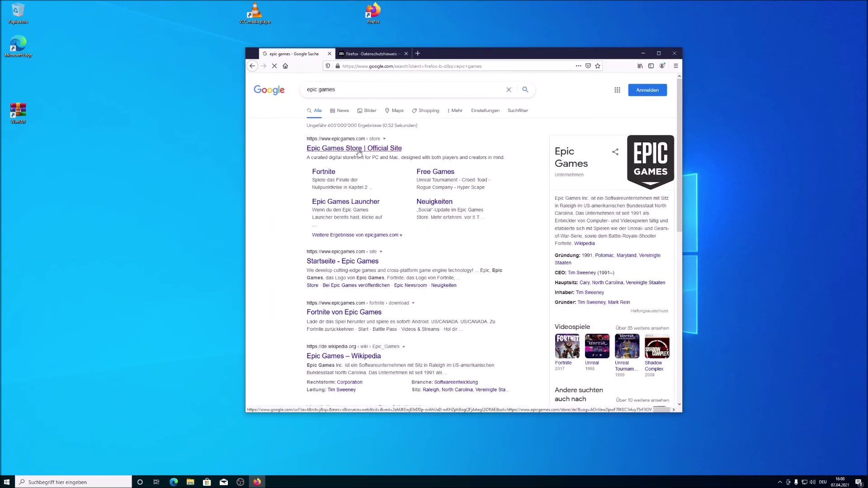
left_click(659, 53)
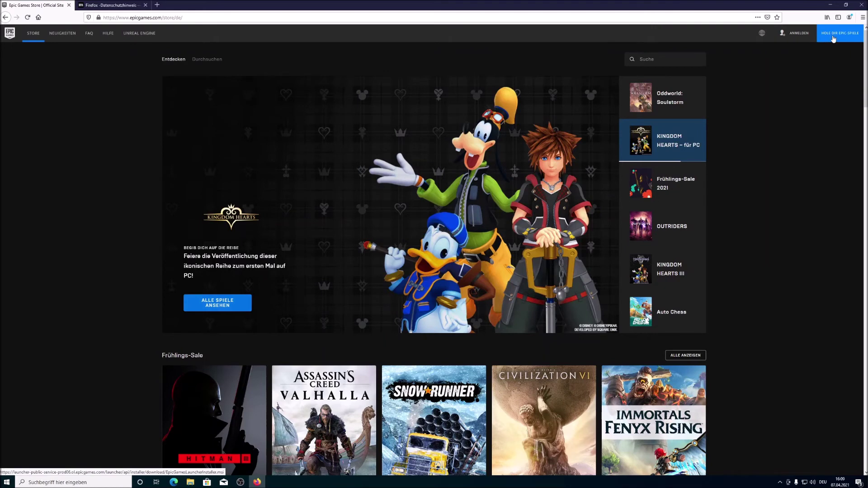
Download EpicInstaller-12.1.1.msi from the Epic store and approve running it
left_click(833, 37)
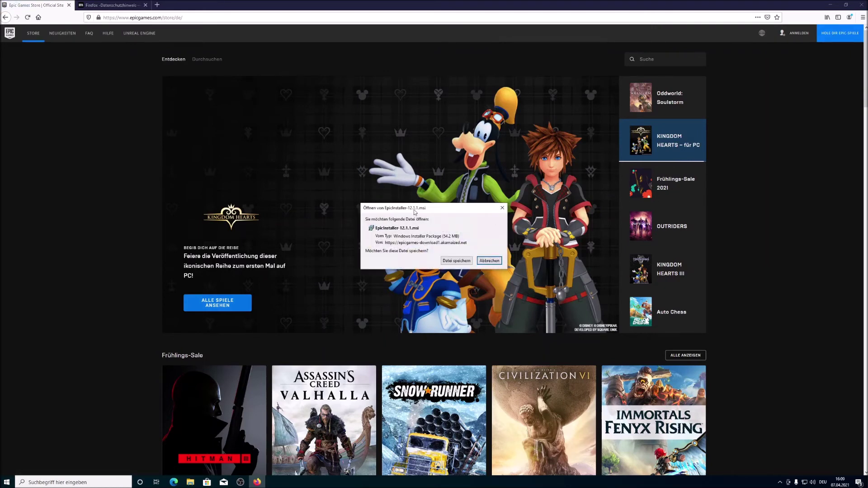
left_click_drag(415, 211, 421, 215)
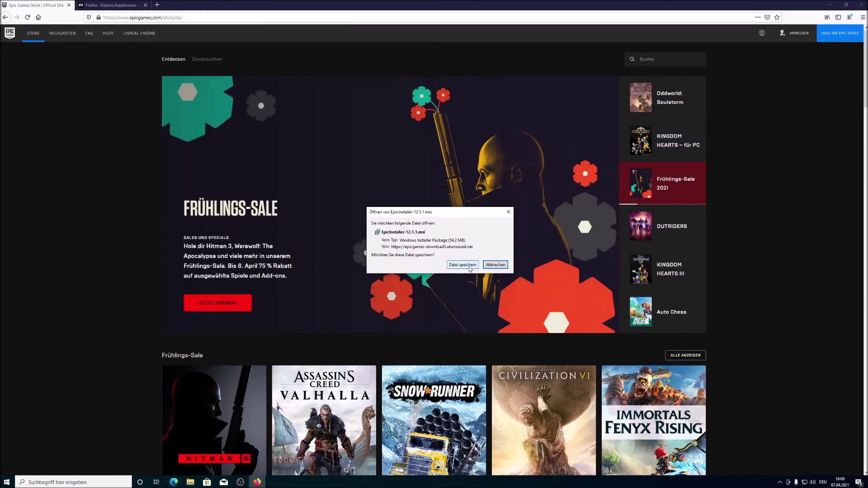
left_click(469, 268)
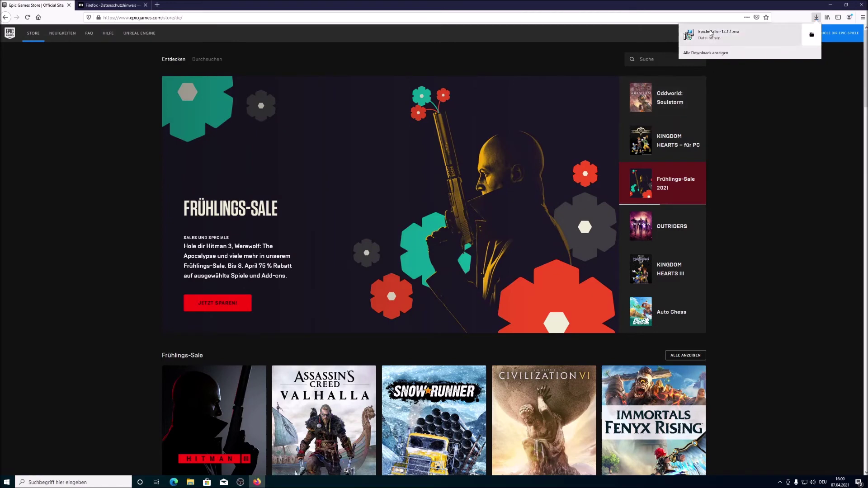
left_click(711, 33)
left_click(412, 252)
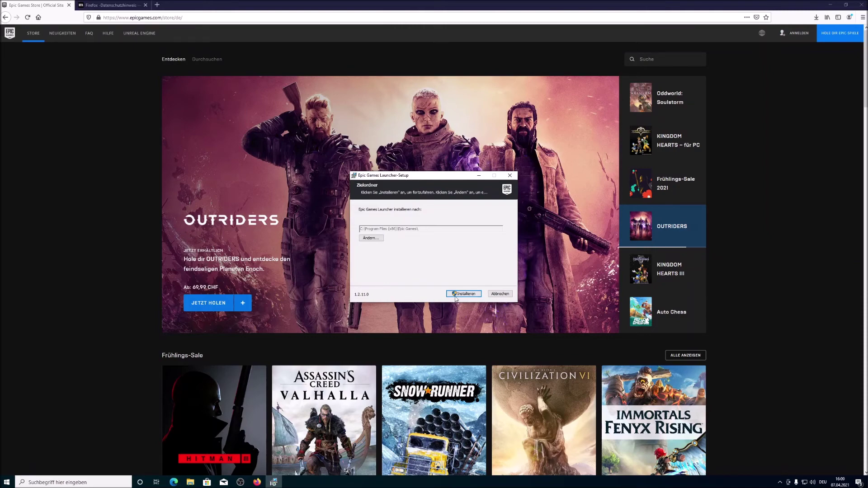
Let the Epic Games Launcher install to C:\Program Files (x86)\Epic Games\, minimizing Firefox to reveal it
left_click_drag(401, 176, 430, 195)
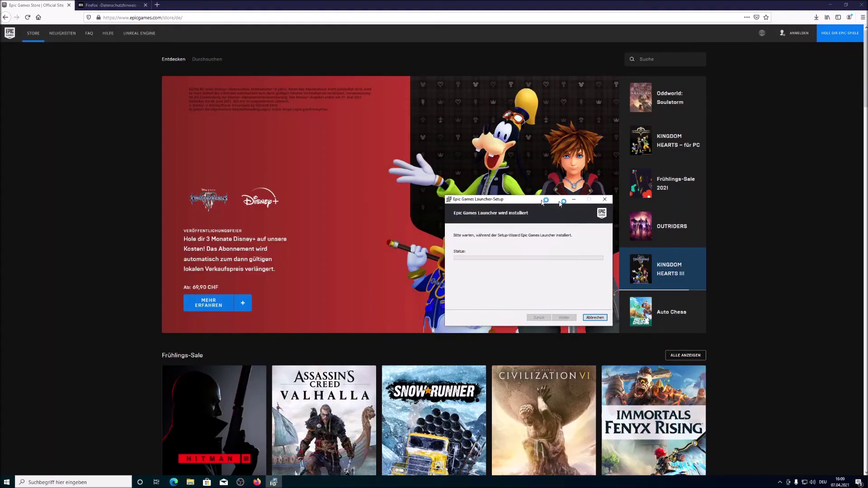
left_click_drag(547, 198, 751, 158)
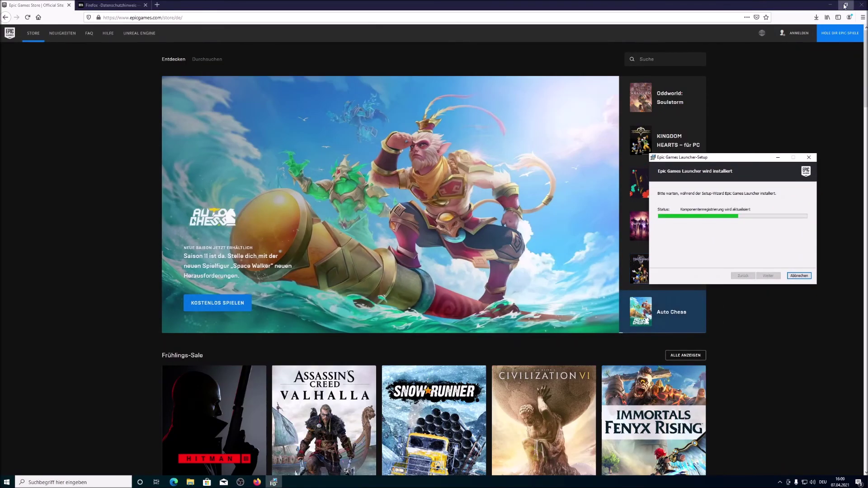
left_click(845, 5)
left_click(647, 56)
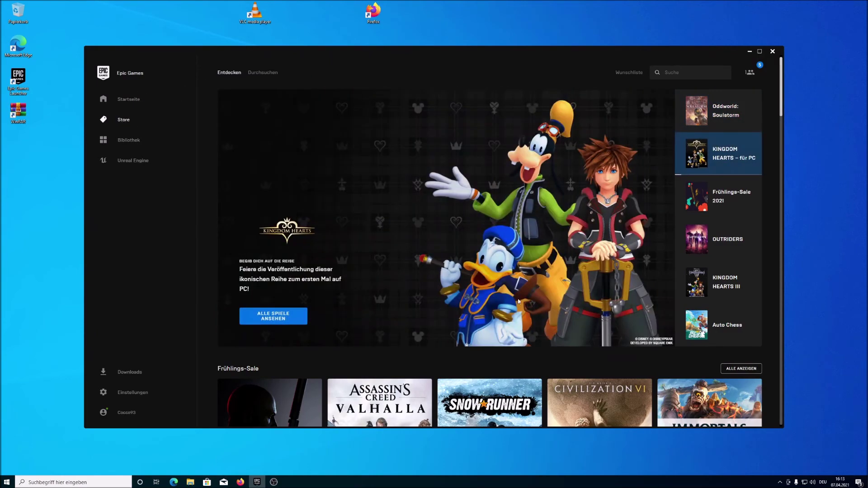
Search the launcher store for 'f' and open the Fortnite page, scrolling to its owned edition
scroll(519, 301, "down", 5)
scroll(548, 222, "up", 5)
left_click(689, 74)
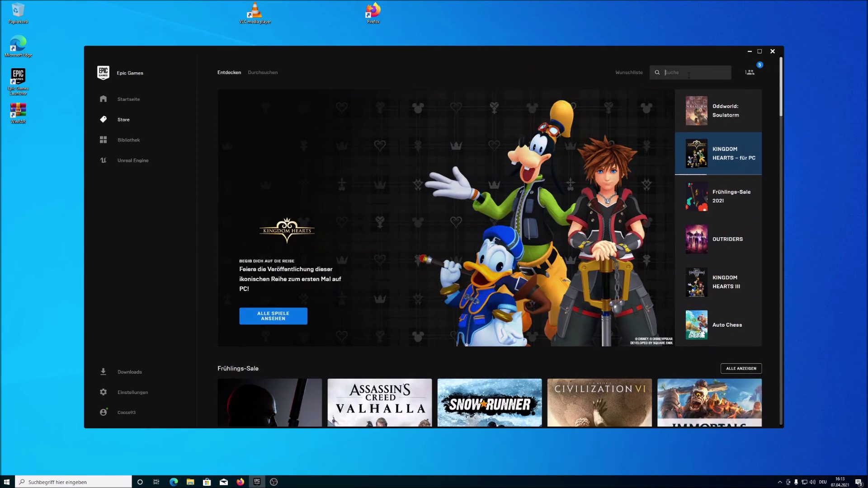
type("fortnite")
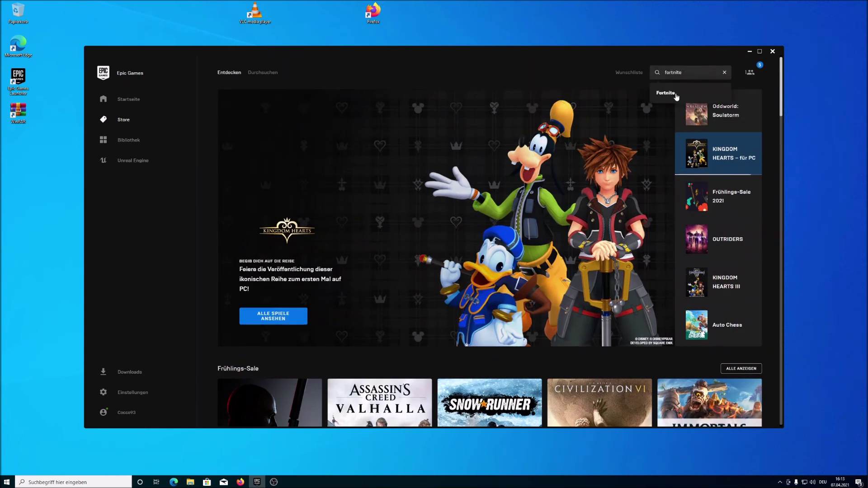
left_click(676, 93)
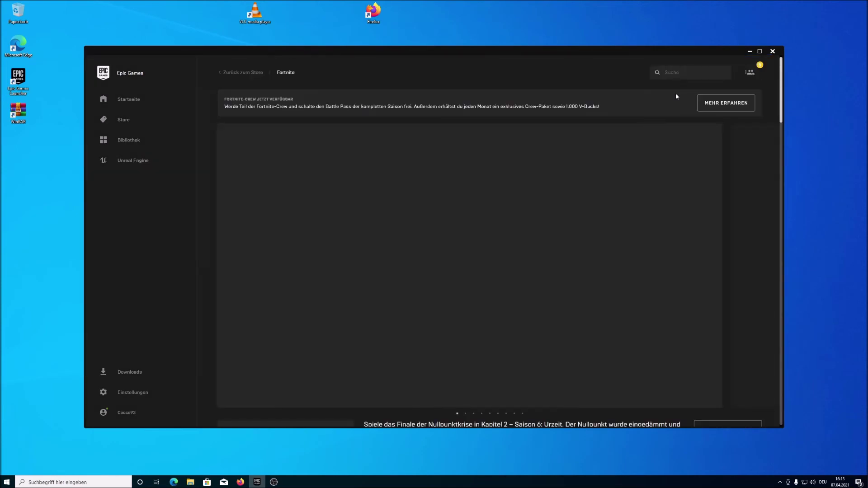
scroll(605, 211, "down", 3)
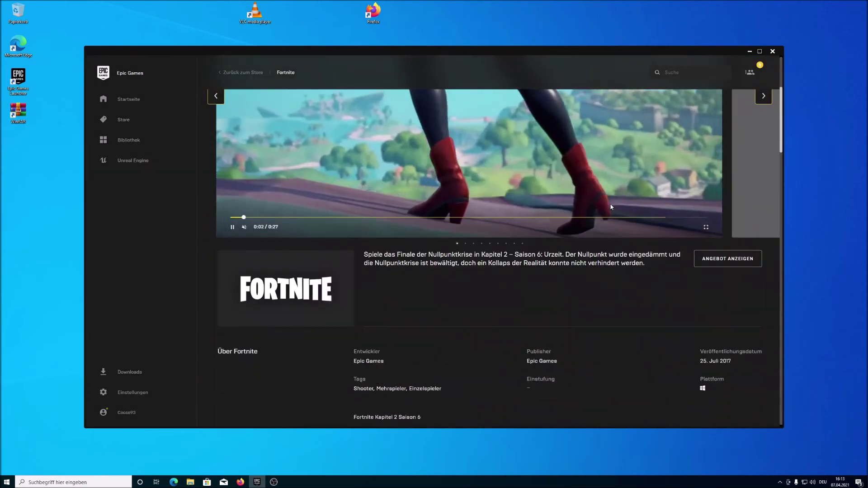
scroll(583, 219, "down", 2)
scroll(561, 224, "down", 3)
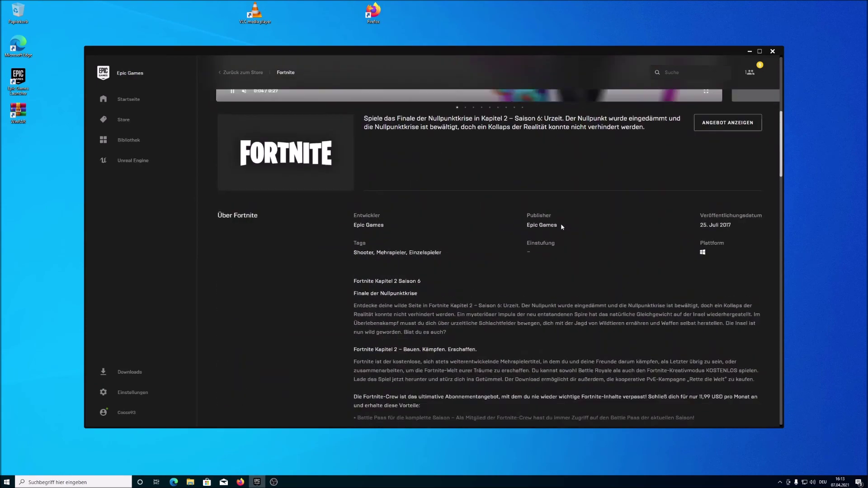
scroll(561, 224, "up", 3)
scroll(561, 224, "down", 4)
scroll(562, 225, "down", 4)
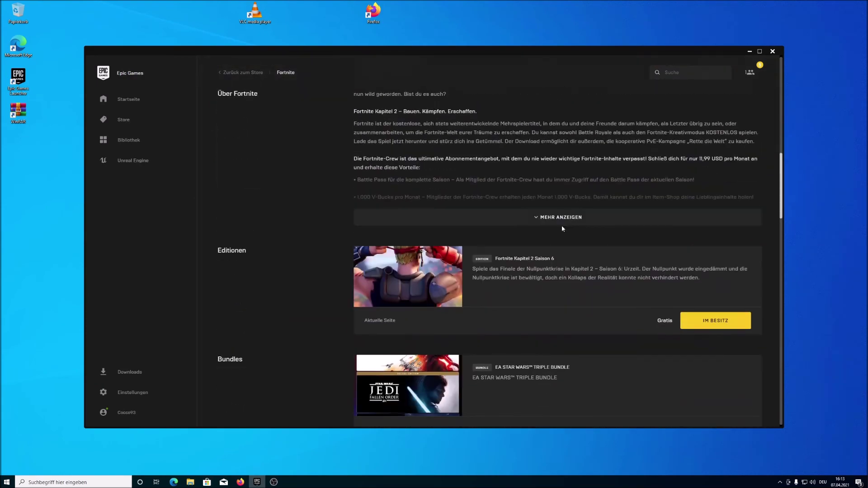
scroll(562, 227, "up", 2)
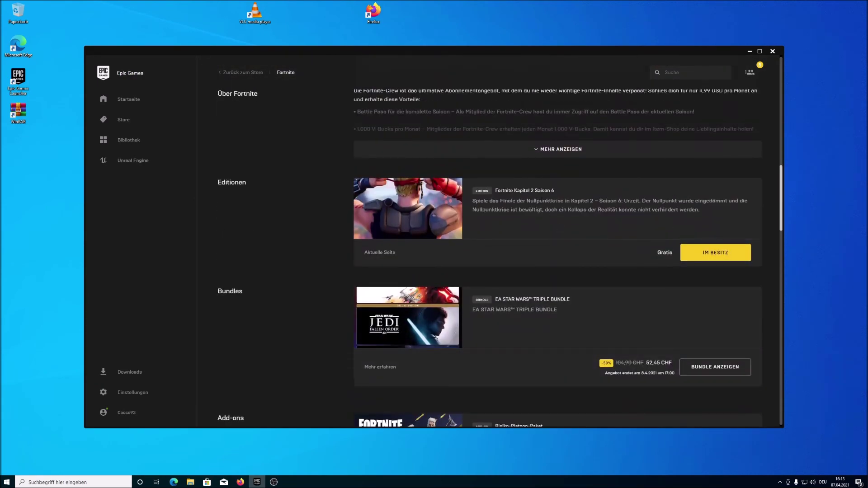
Open the launcher Library listing Fortnite, HITMAN and Control, all still to install
left_click(726, 255)
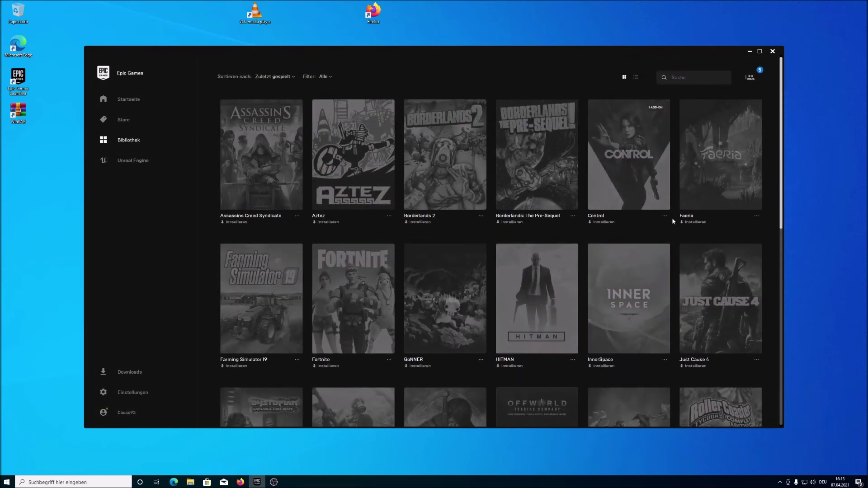
scroll(285, 300, "down", 2)
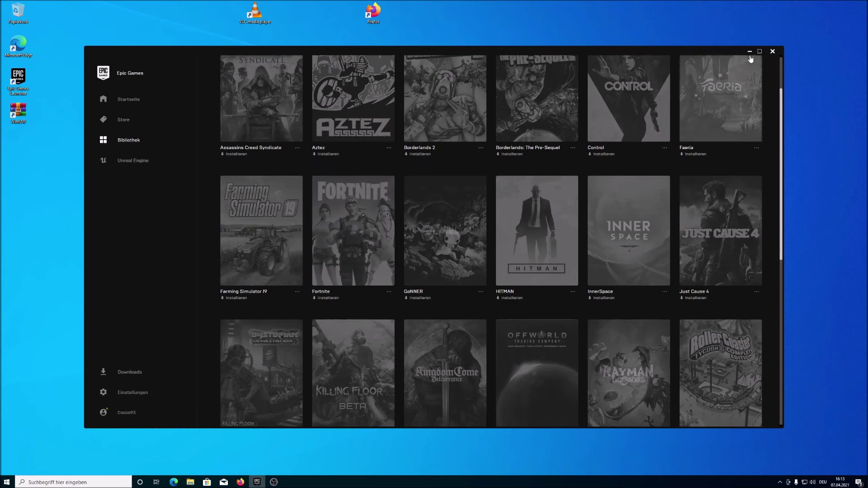
left_click(114, 483)
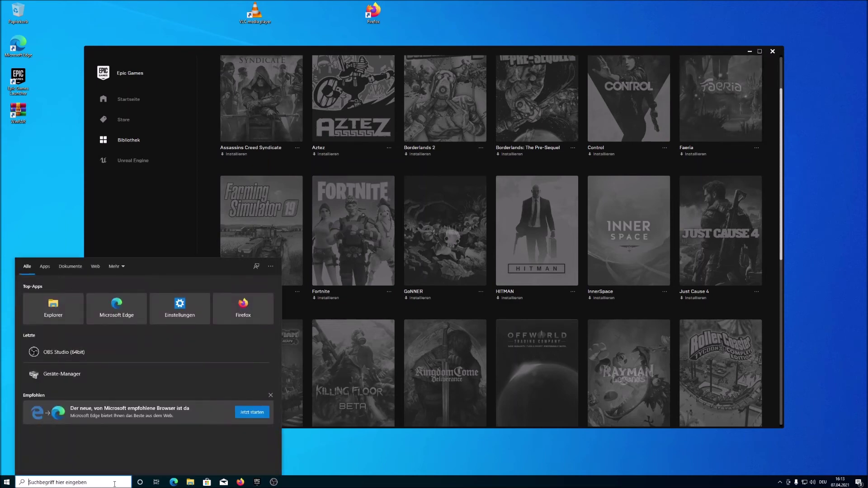
Open disk partition management through Control Panel's System und Sicherheit category
type("syste")
key("Escape")
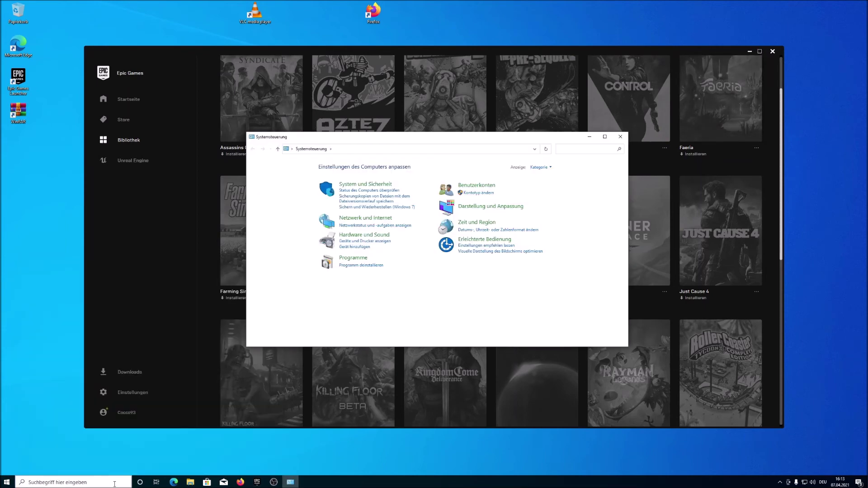
left_click(375, 185)
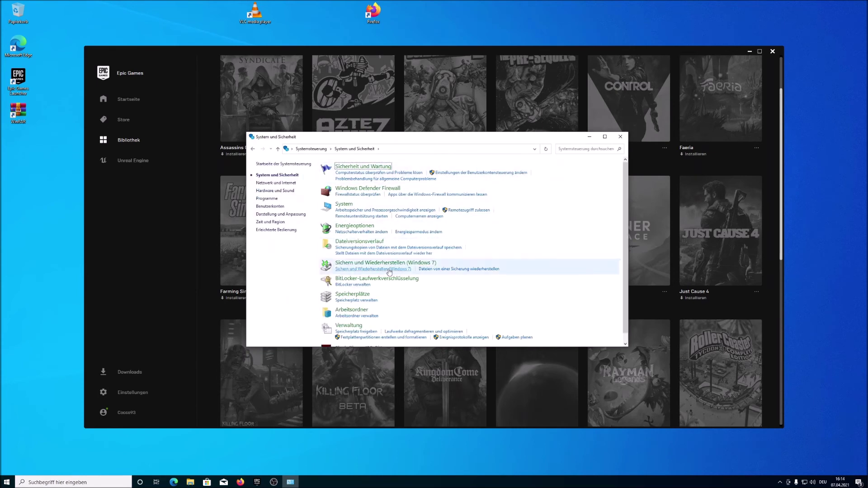
scroll(395, 332, "down", 2)
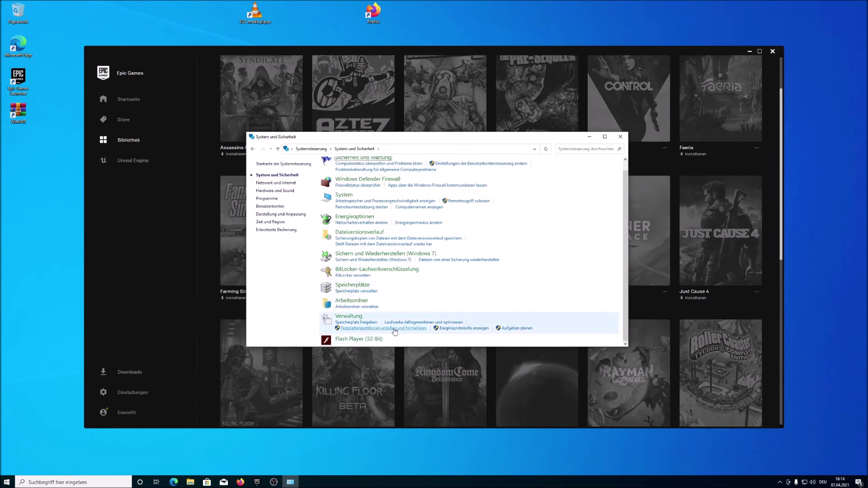
left_click(395, 328)
left_click_drag(202, 32, 252, 90)
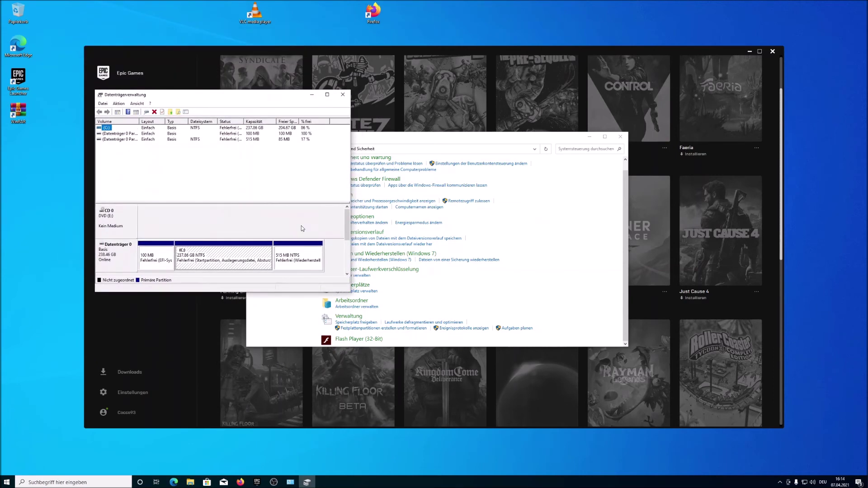
left_click_drag(347, 226, 349, 247)
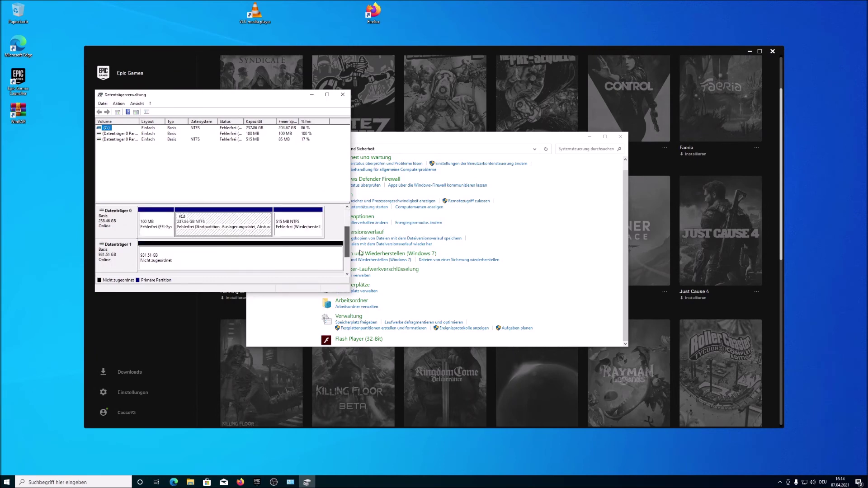
Create a full-size NTFS simple volume D: on Datenträger 1's unallocated space
left_click(213, 260)
right_click(213, 260)
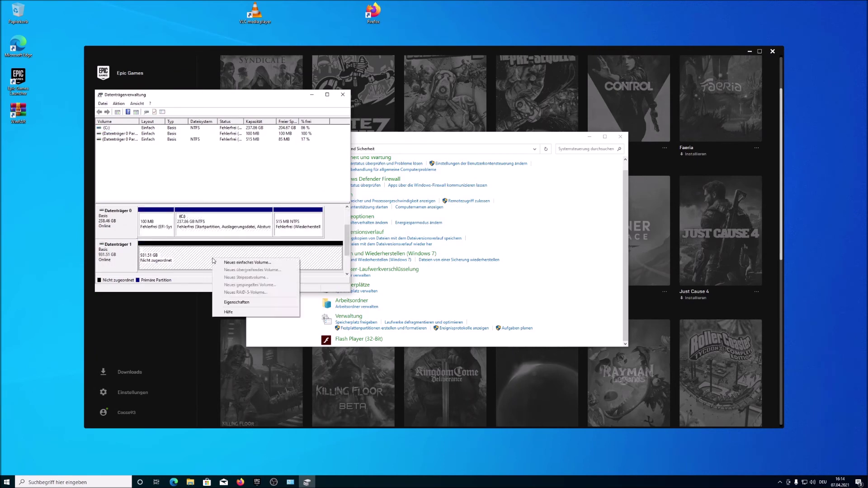
left_click(227, 264)
left_click(228, 249)
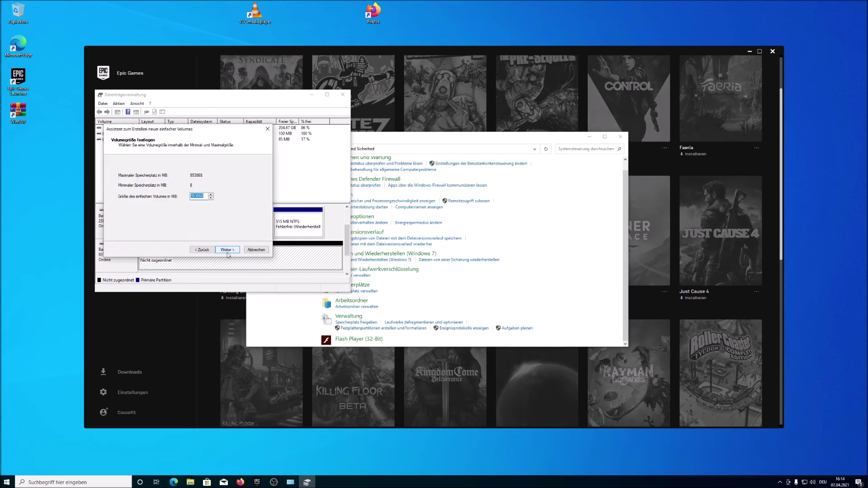
left_click(228, 250)
left_click(229, 250)
left_click(228, 250)
left_click(228, 250)
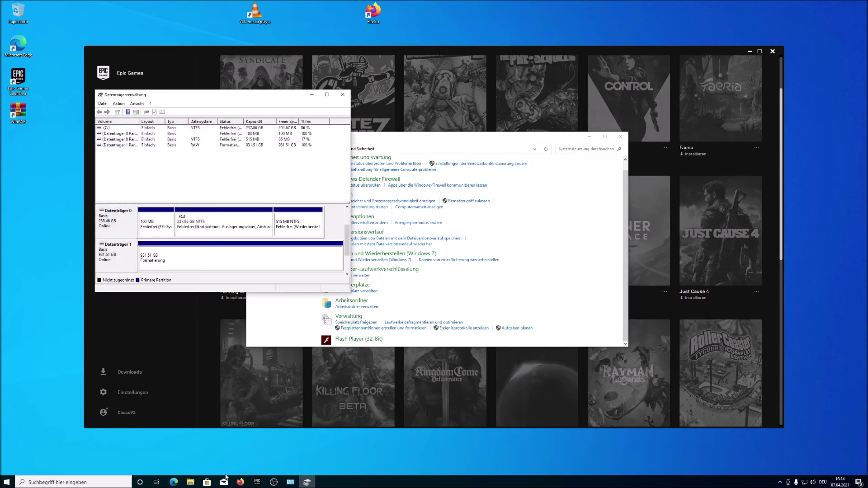
left_click(343, 94)
Close Control Panel and open Fortnite's install-path dialog, which defaults to C:\Program Files\Epic Games
left_click(620, 137)
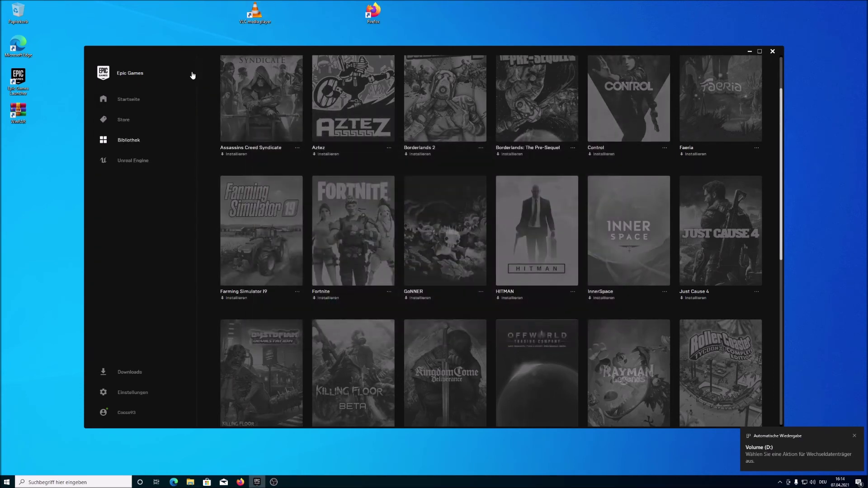
scroll(360, 170, "down", 1)
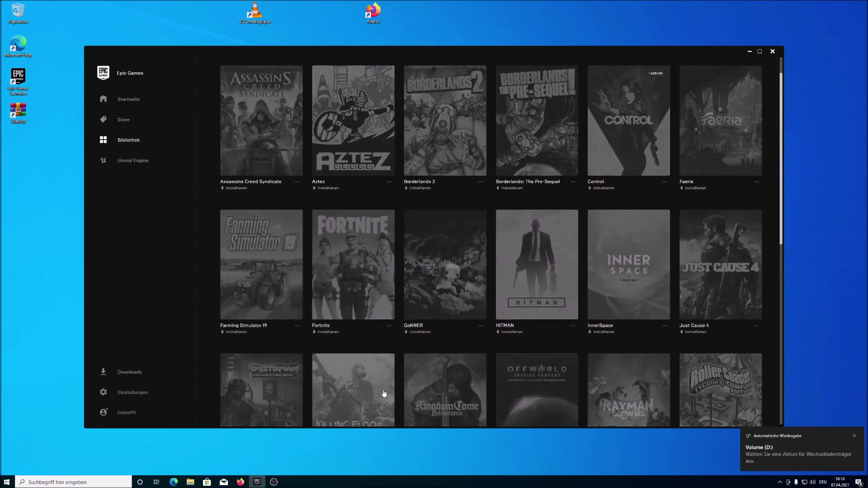
left_click(388, 325)
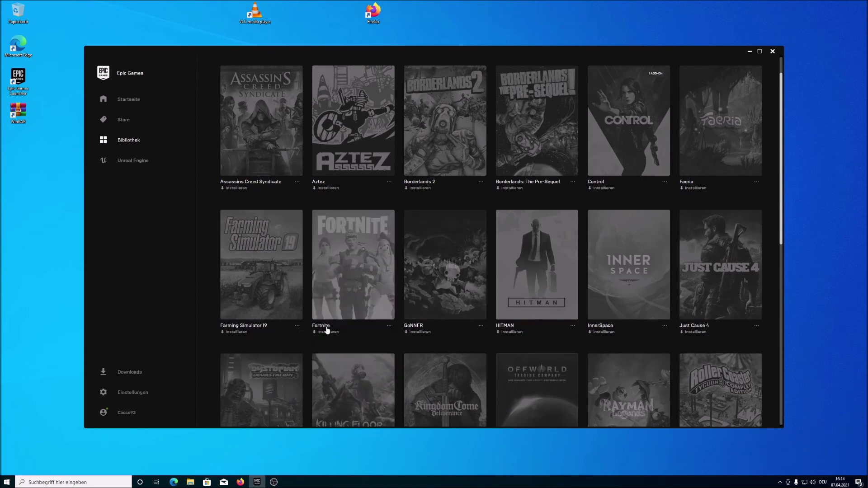
left_click(332, 299)
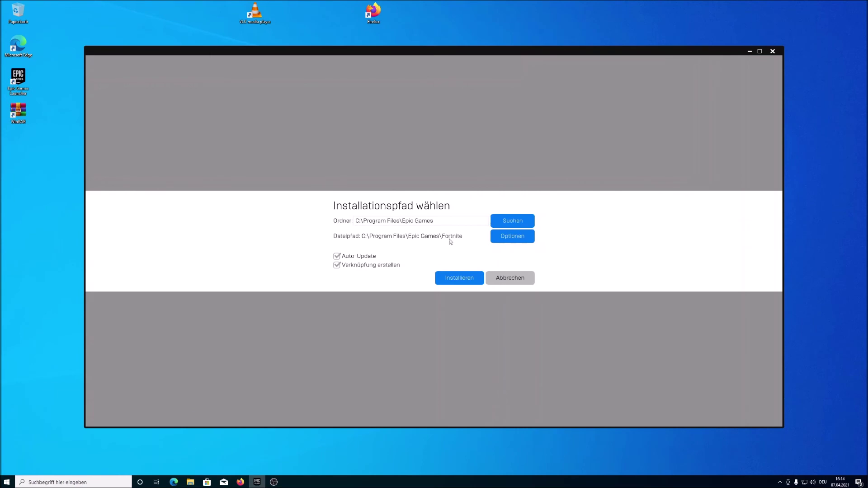
left_click_drag(441, 221, 400, 221)
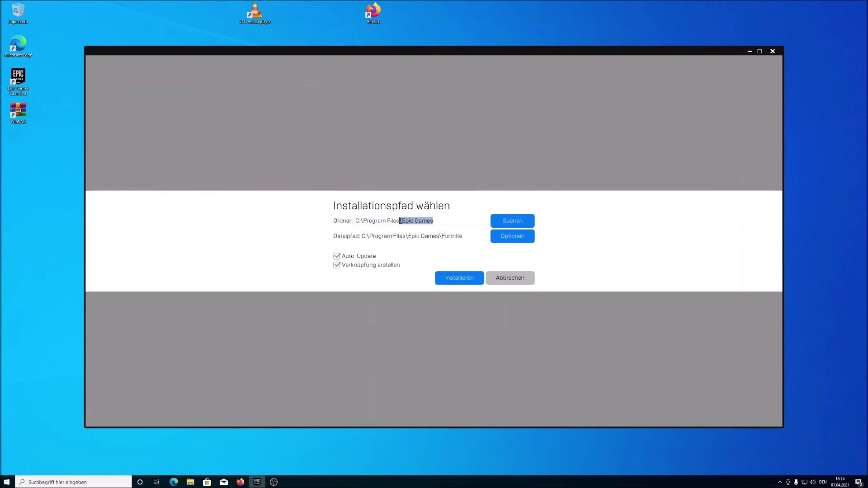
In File Explorer's This PC view, create a 'Program Files' folder on Volume (D:)
left_click(191, 482)
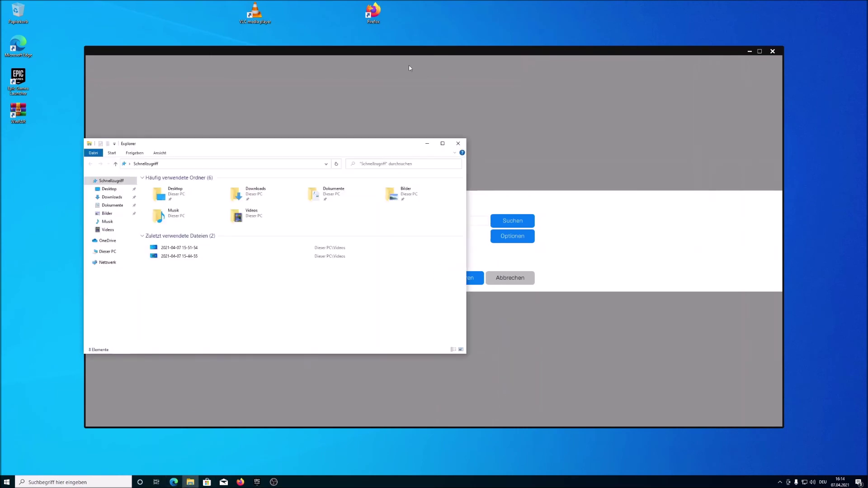
left_click_drag(311, 149, 696, 177)
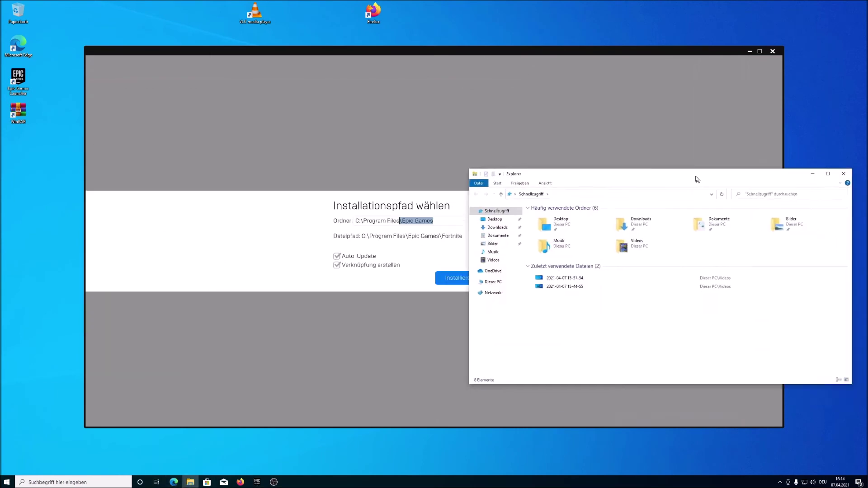
left_click(493, 279)
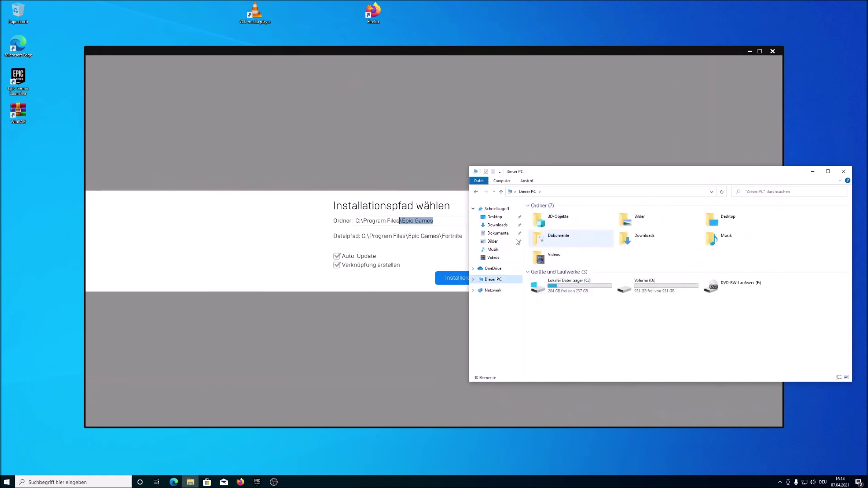
left_click_drag(575, 183, 606, 188)
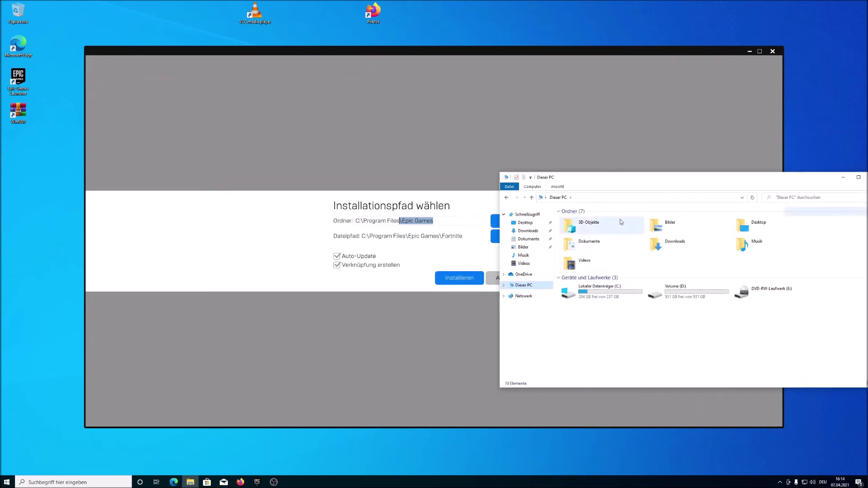
double_click(687, 299)
right_click(646, 252)
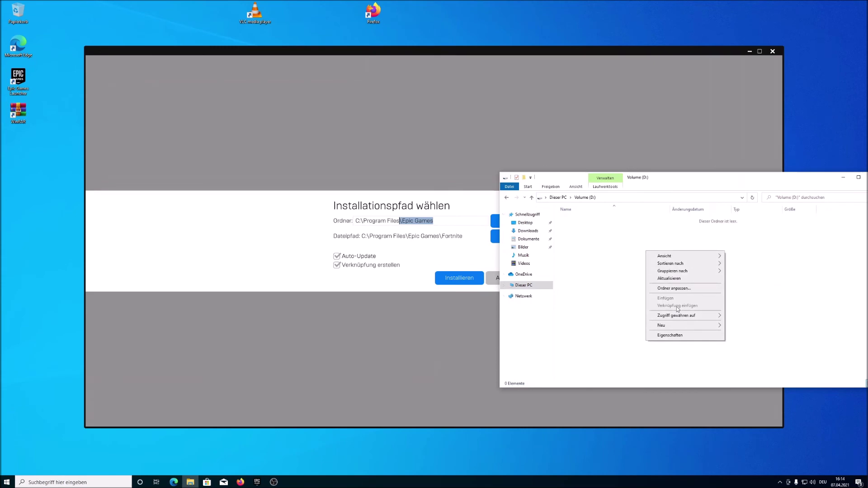
mouse_move(688, 329)
left_click(766, 327)
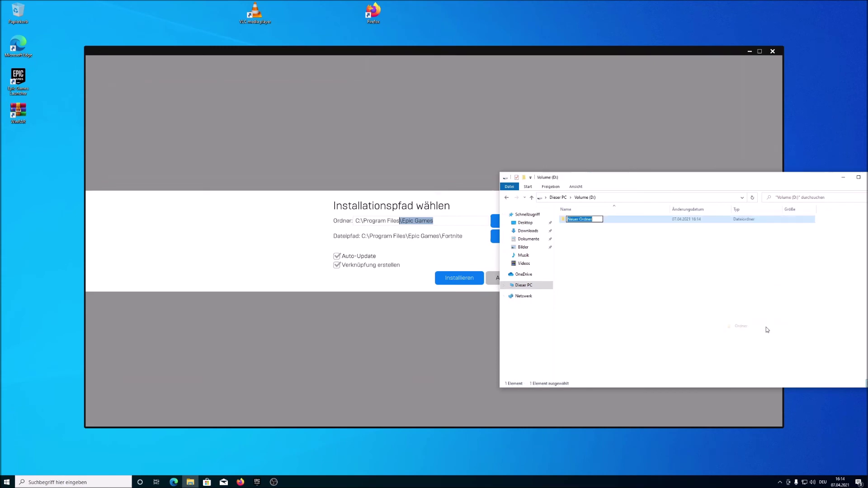
type("Program Files")
key("Return")
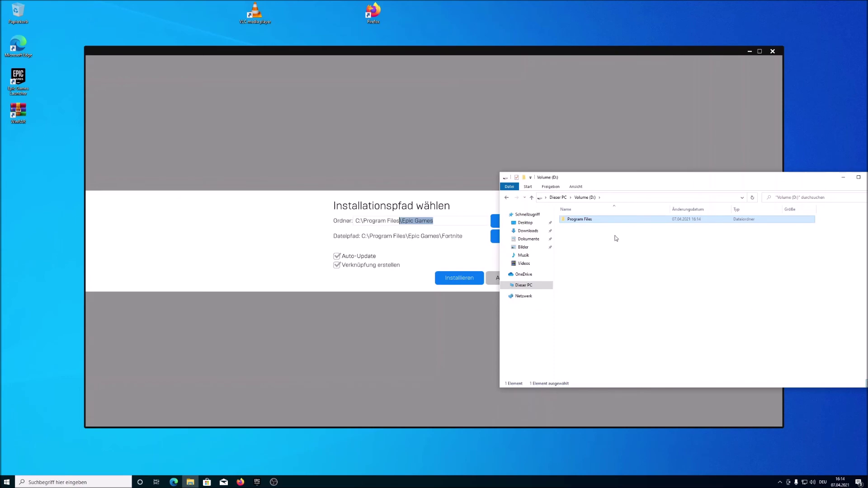
Inside D:\Program Files, create an empty 'Epic Games' folder
double_click(597, 220)
right_click(594, 253)
mouse_move(639, 333)
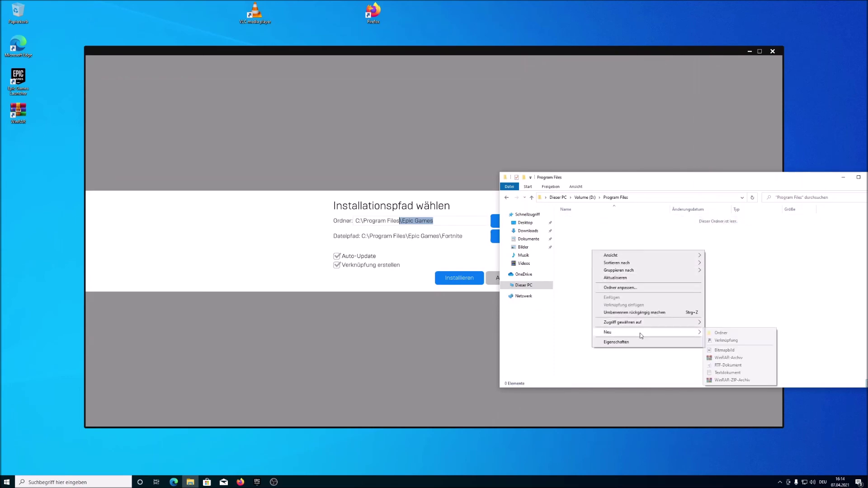
left_click(752, 337)
type("Epic Games")
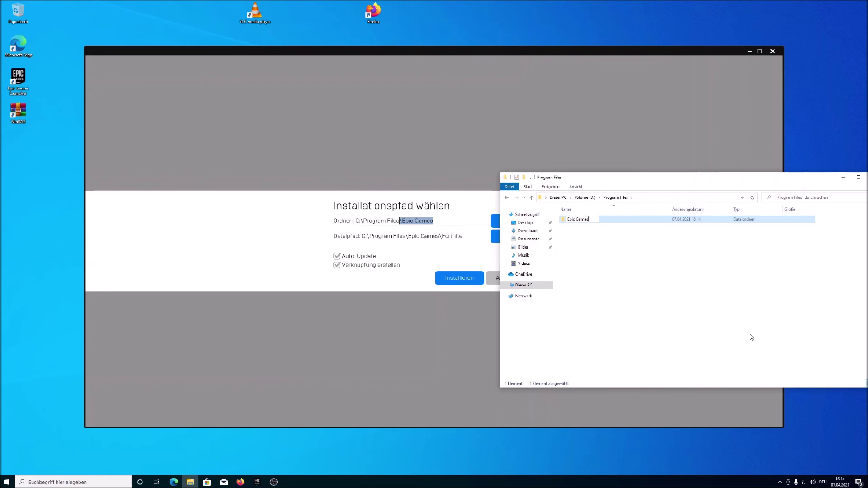
key("Return")
Change Fortnite's install folder drive letter from C to D and close File Explorer
left_click(359, 222)
key("BackSpace")
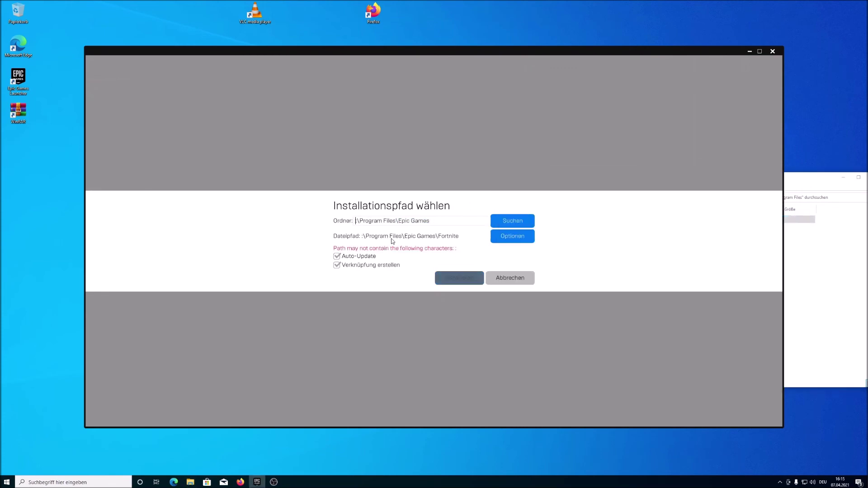
type("D")
left_click(796, 177)
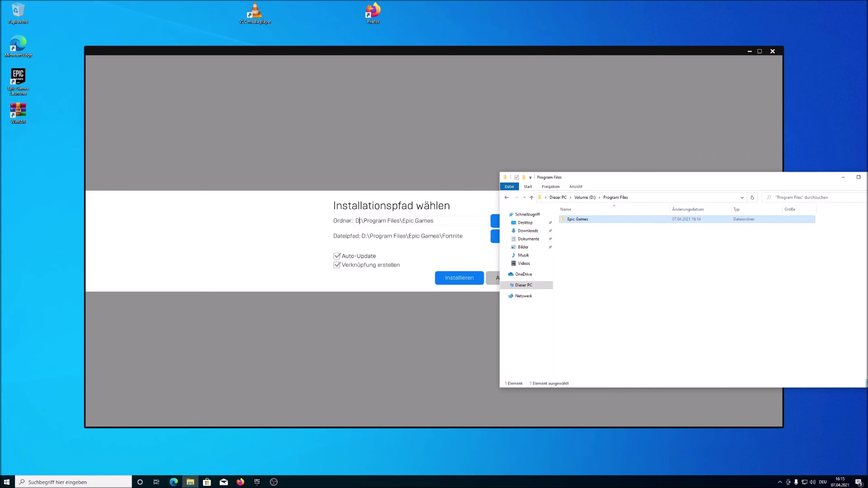
left_click_drag(794, 172, 574, 268)
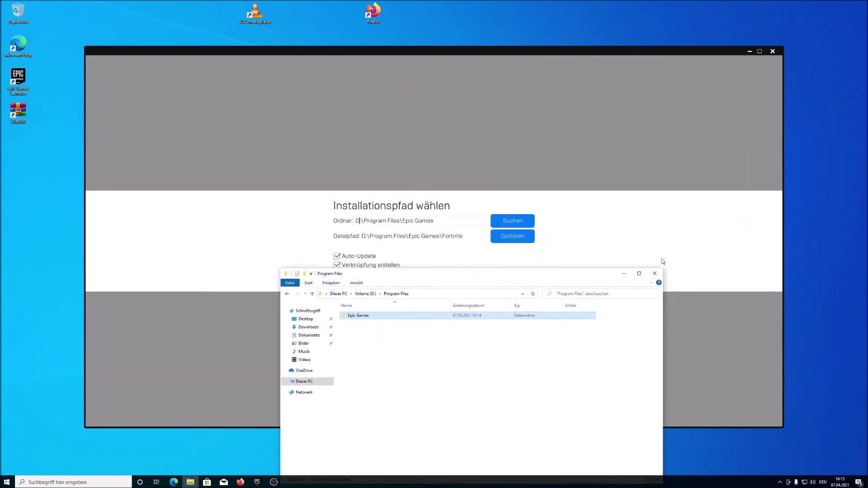
left_click(654, 274)
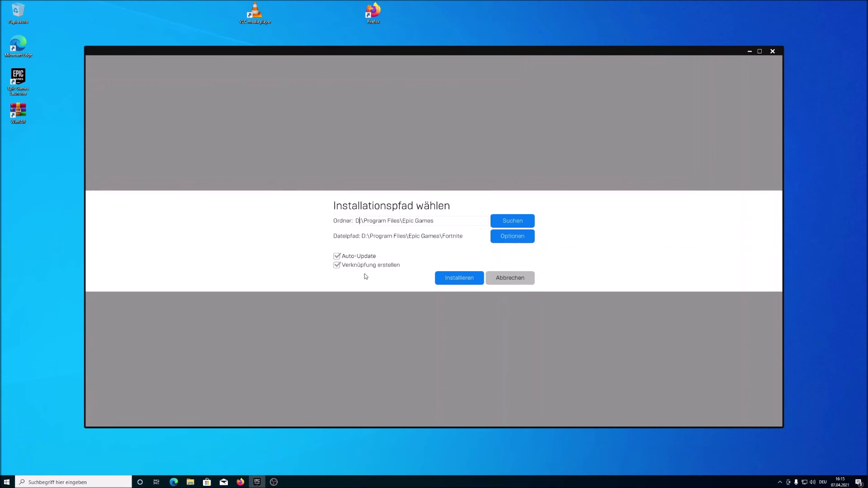
Start the Fortnite installation to D:, dismiss the progress window and return to Startseite
left_click(459, 279)
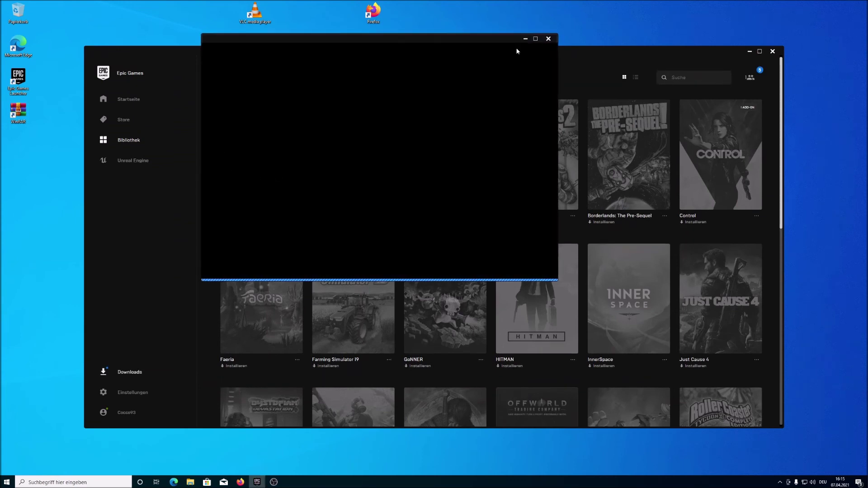
left_click(548, 39)
left_click(122, 99)
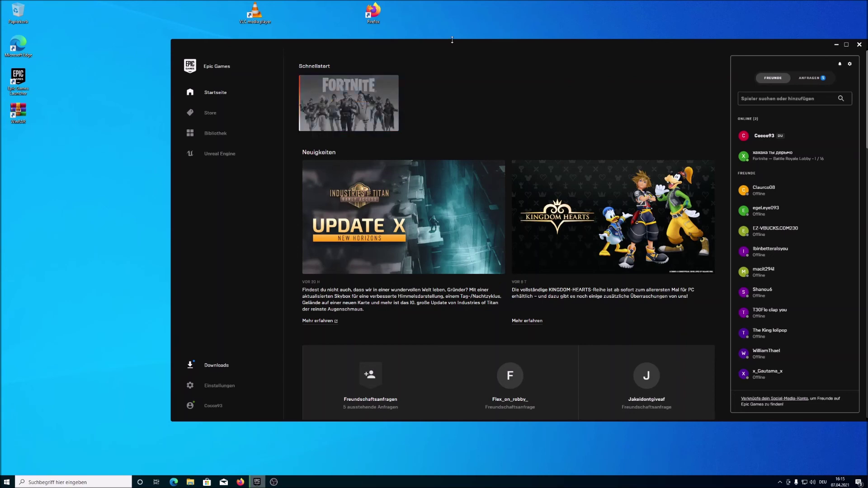
left_click_drag(452, 39, 373, 44)
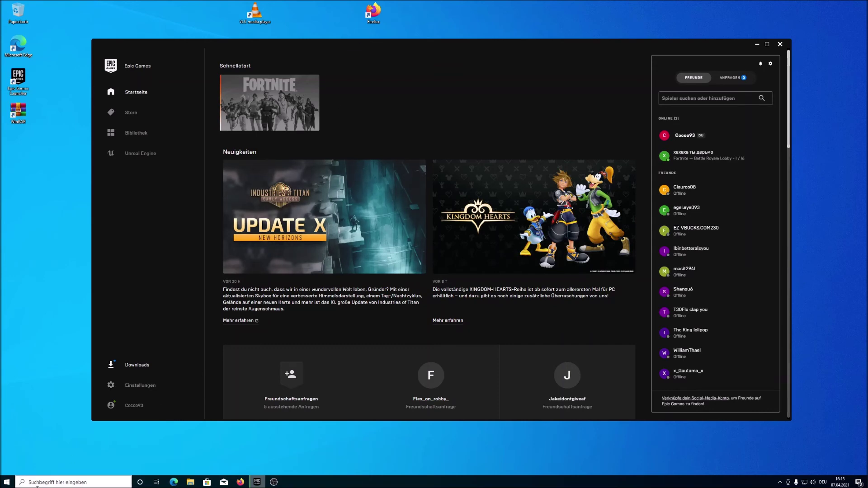
Switch EpicGamesLauncher to Aus under Settings > Apps > Autostart
left_click(3, 481)
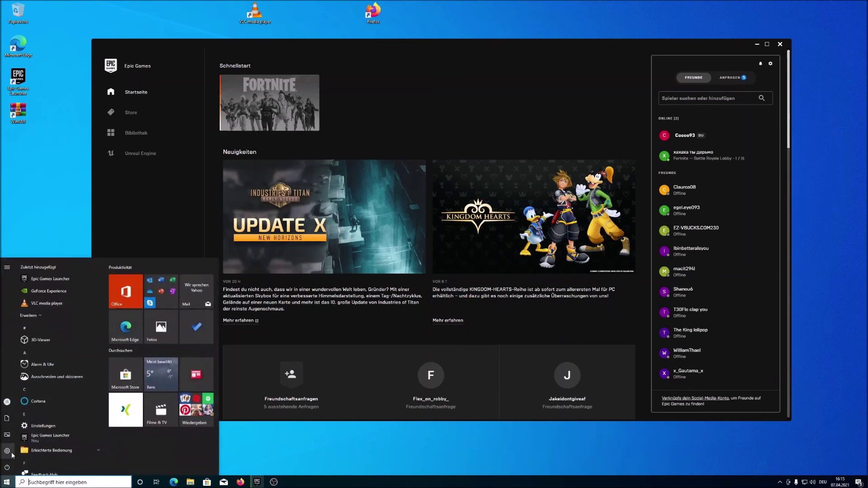
left_click(12, 452)
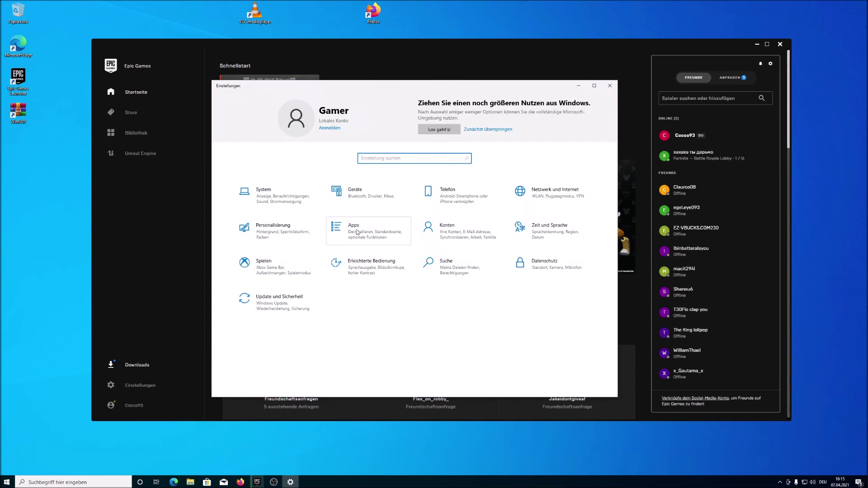
left_click(357, 232)
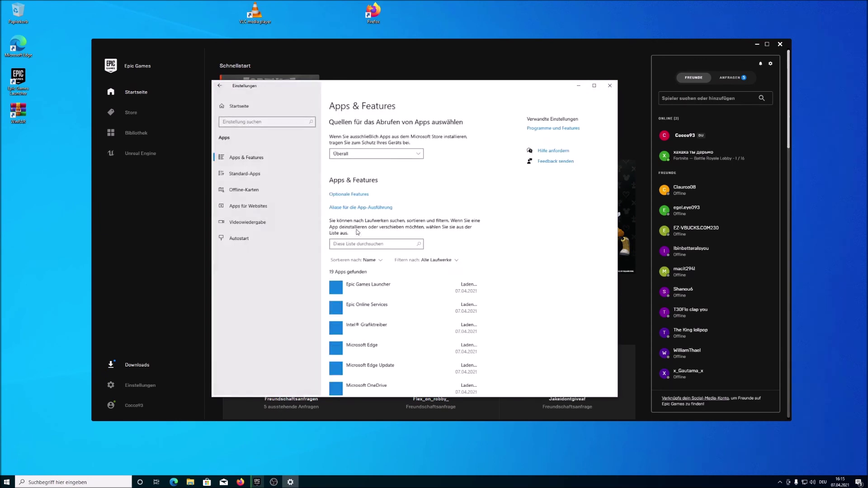
left_click(234, 240)
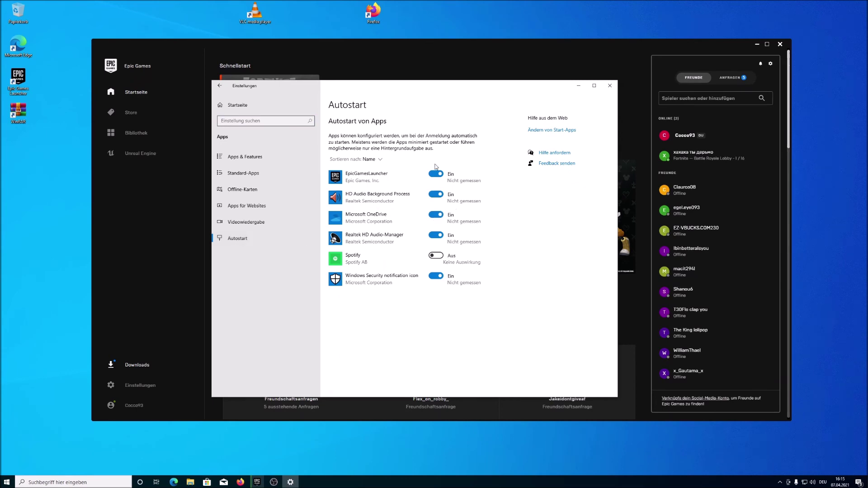
mouse_move(422, 97)
left_mouse_down()
mouse_move(505, 115)
mouse_move(438, 94)
left_mouse_up()
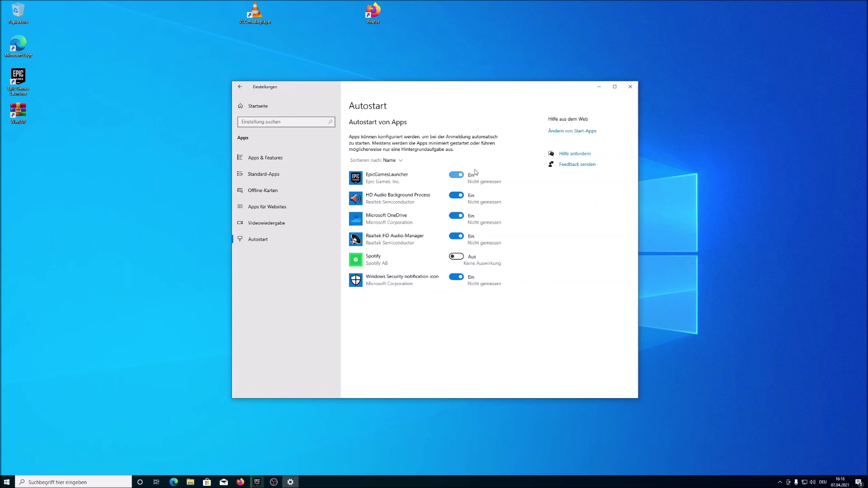
left_click(463, 176)
Close the Windows Settings window
left_click(631, 86)
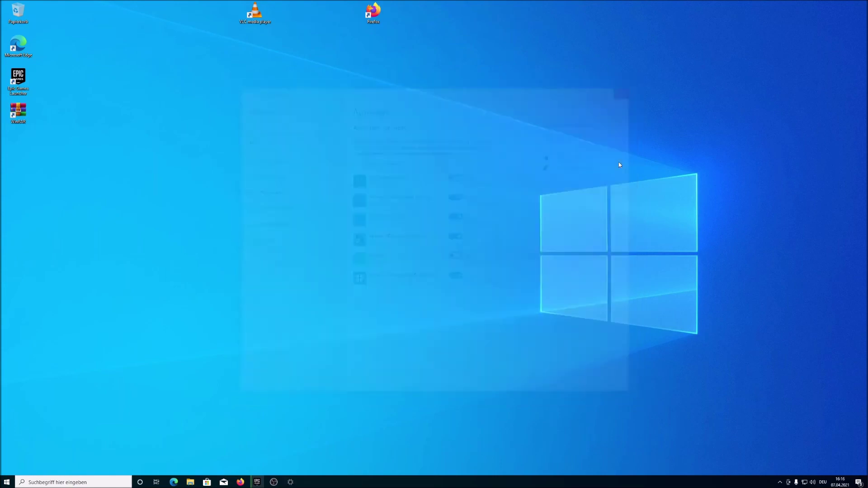